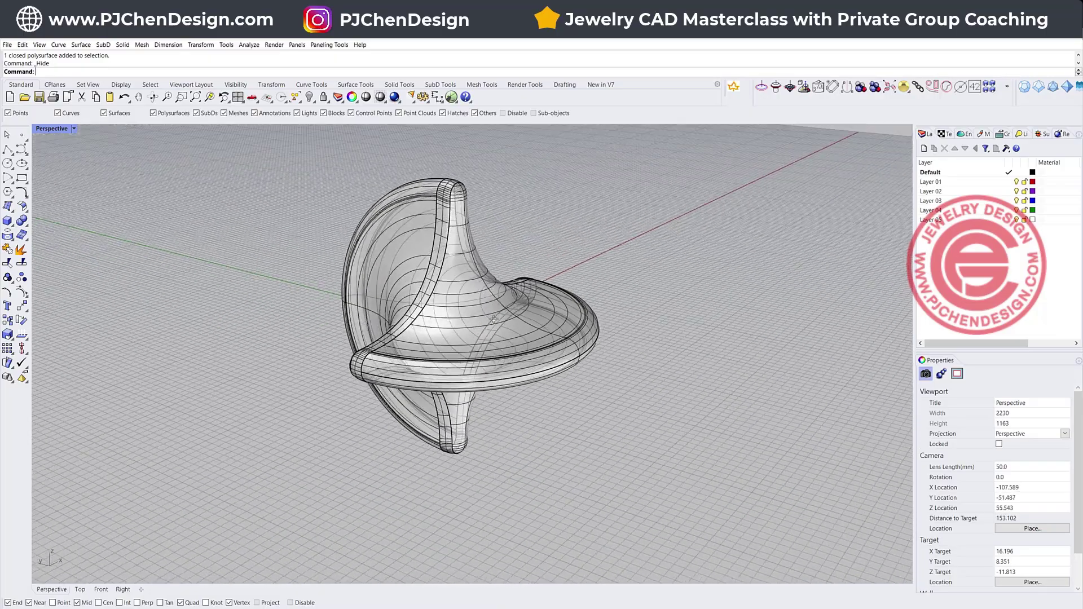
# - Extract two trimmed faces from the spinning-top polysurface with ExtractSrf using a crossing window
pyautogui.moveTo(370, 299); pyautogui.dragTo(575, 248, button='right')
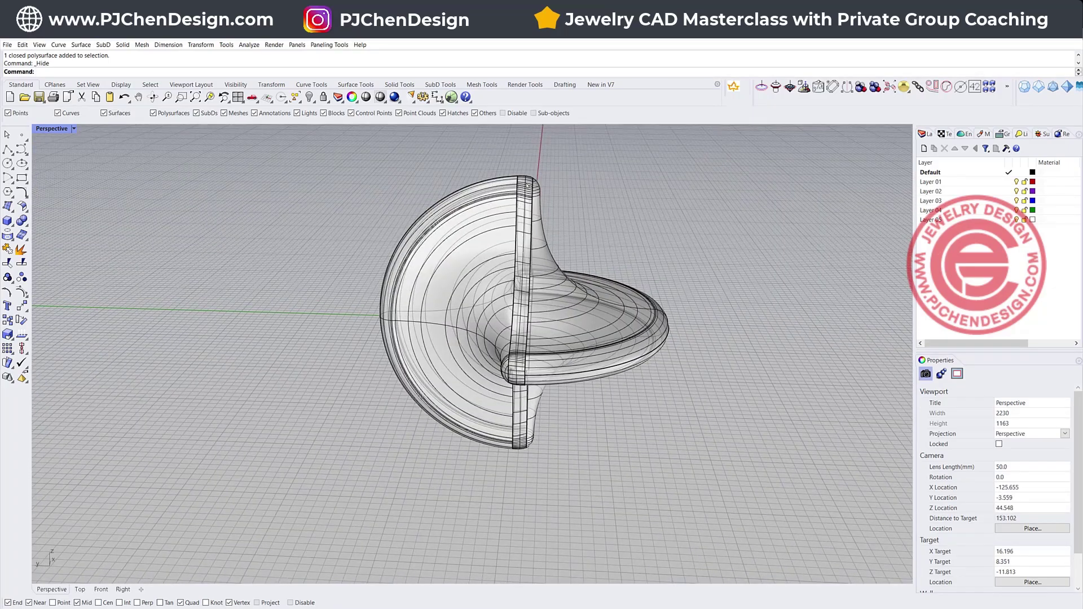
pyautogui.click(608, 218)
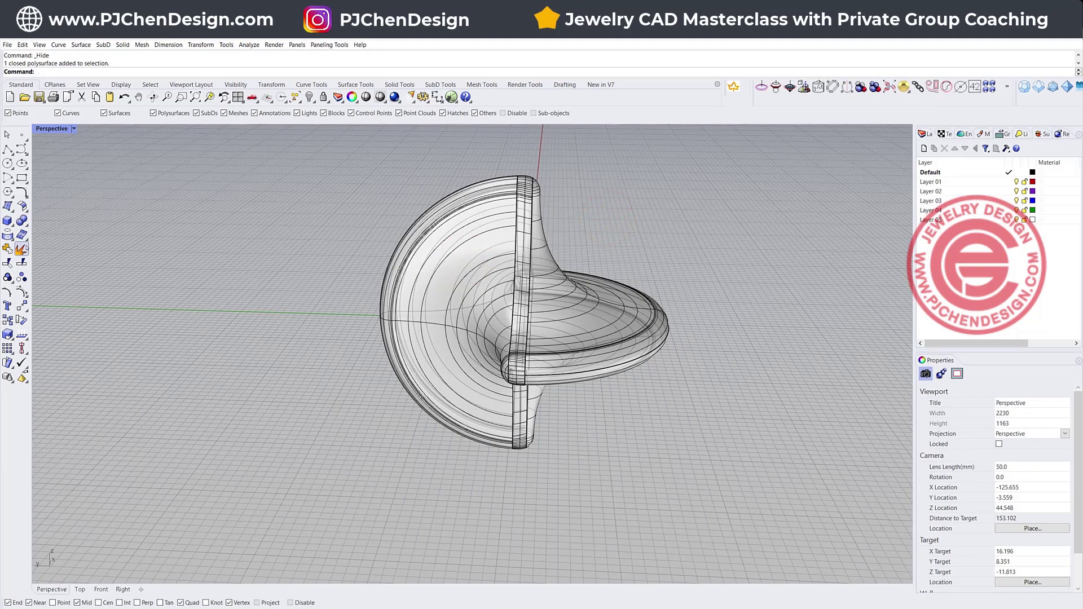
pyautogui.click(25, 248)
pyautogui.moveTo(692, 423); pyautogui.dragTo(581, 255)
pyautogui.press('Return')
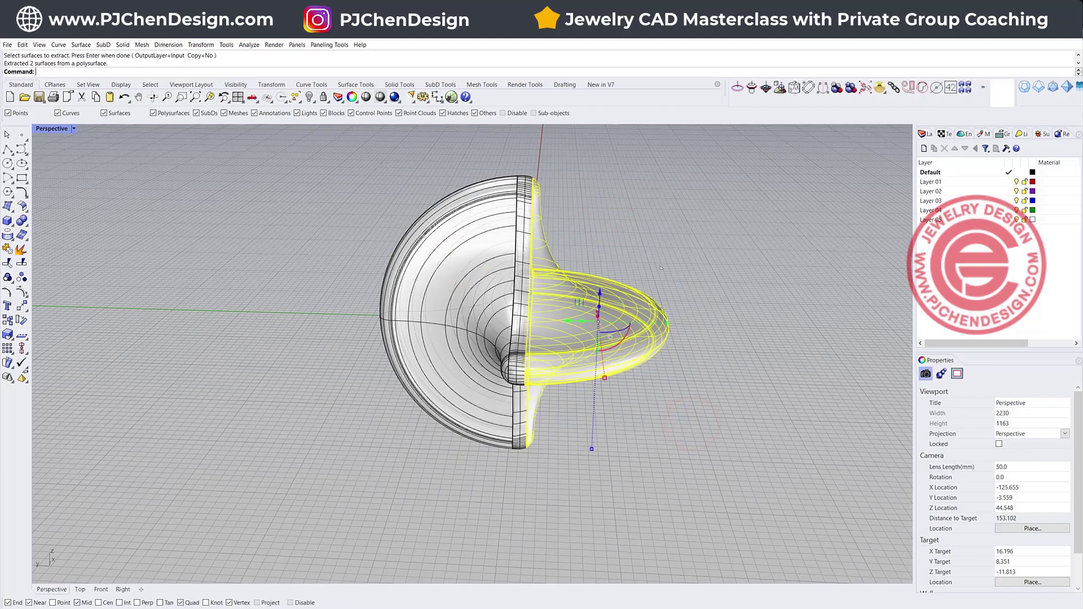
pyautogui.moveTo(623, 342); pyautogui.dragTo(552, 344, button='right')
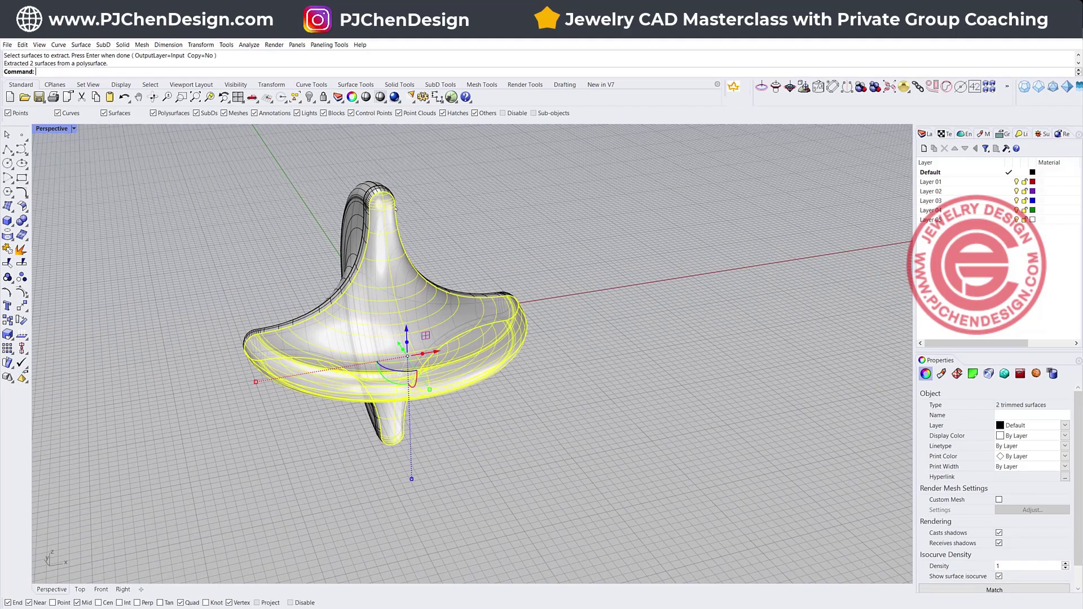
pyautogui.scroll(5, 381, 197)
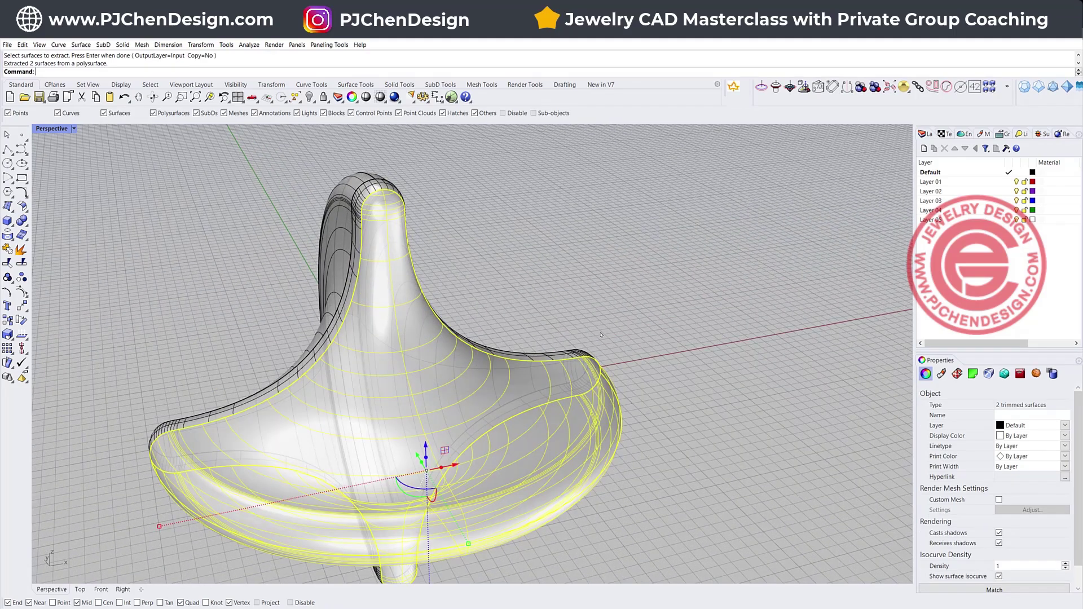
pyautogui.moveTo(601, 335); pyautogui.dragTo(569, 306, button='right')
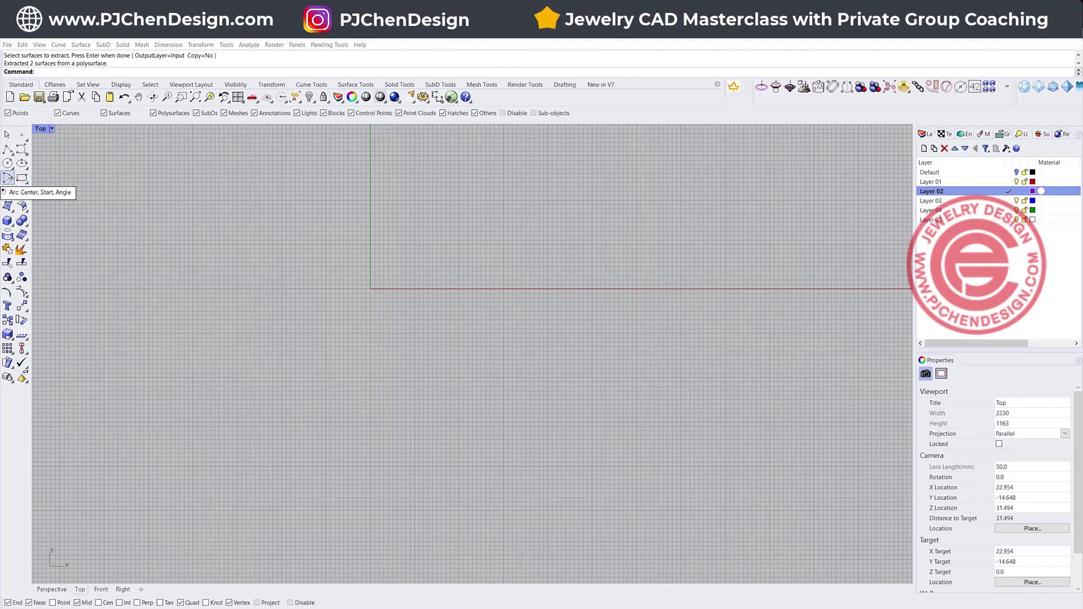
# - Draw a radius-20 semicircular arc centred at 0 in Top, then restore the four-view layout
pyautogui.click(6, 178)
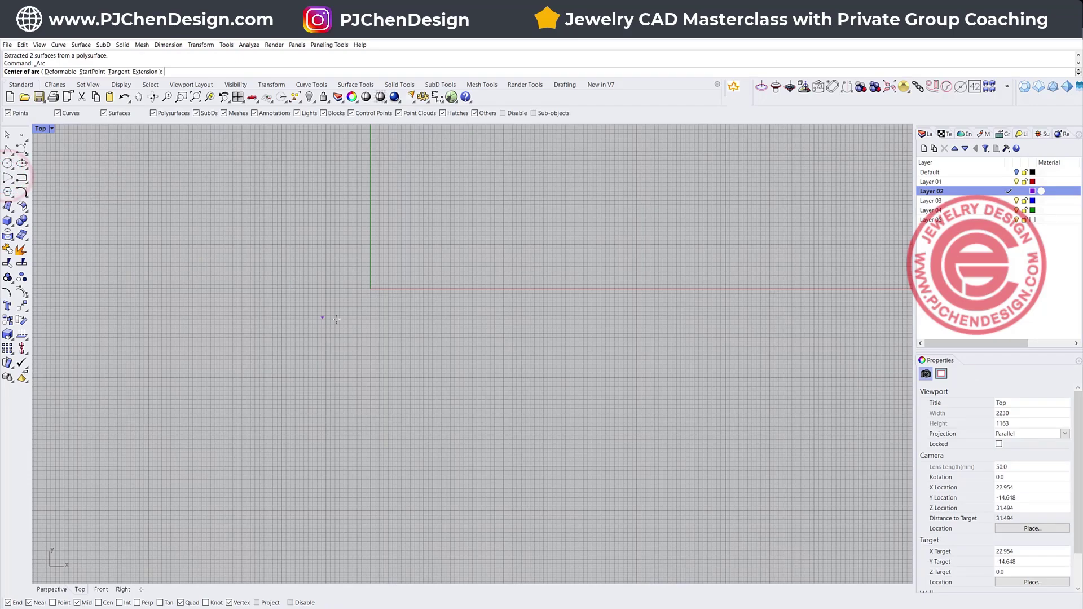
pyautogui.write('0')
pyautogui.press('Return')
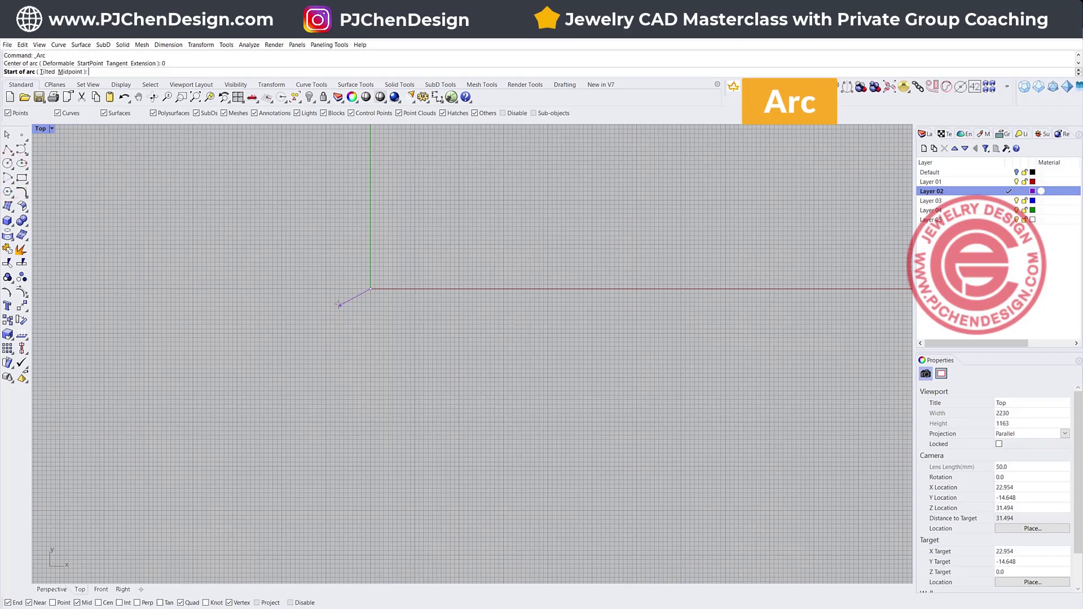
pyautogui.scroll(1, 327, 297)
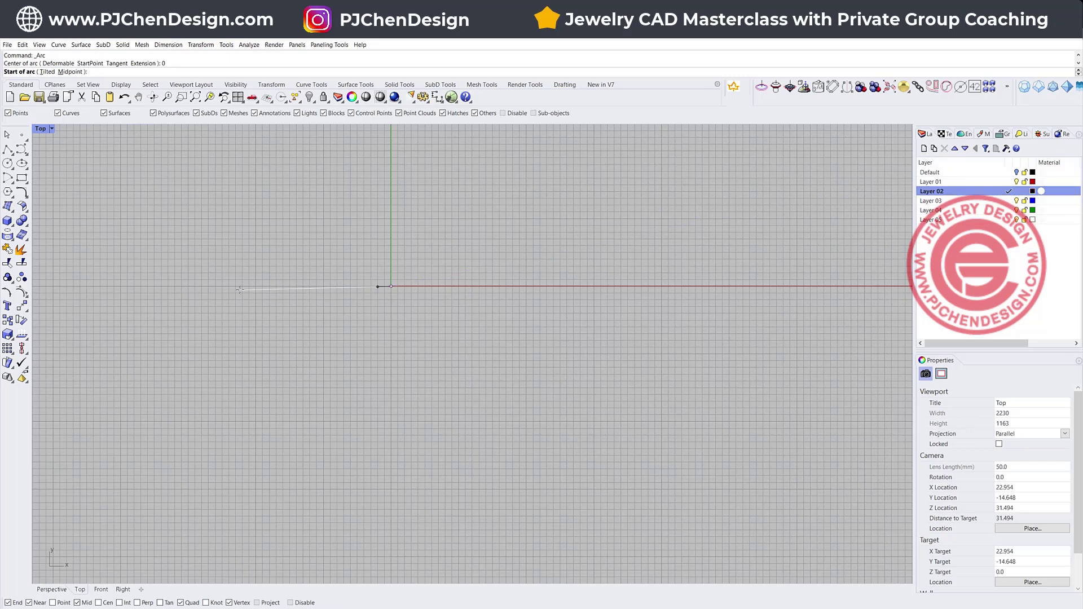
pyautogui.write('20')
pyautogui.press('Return')
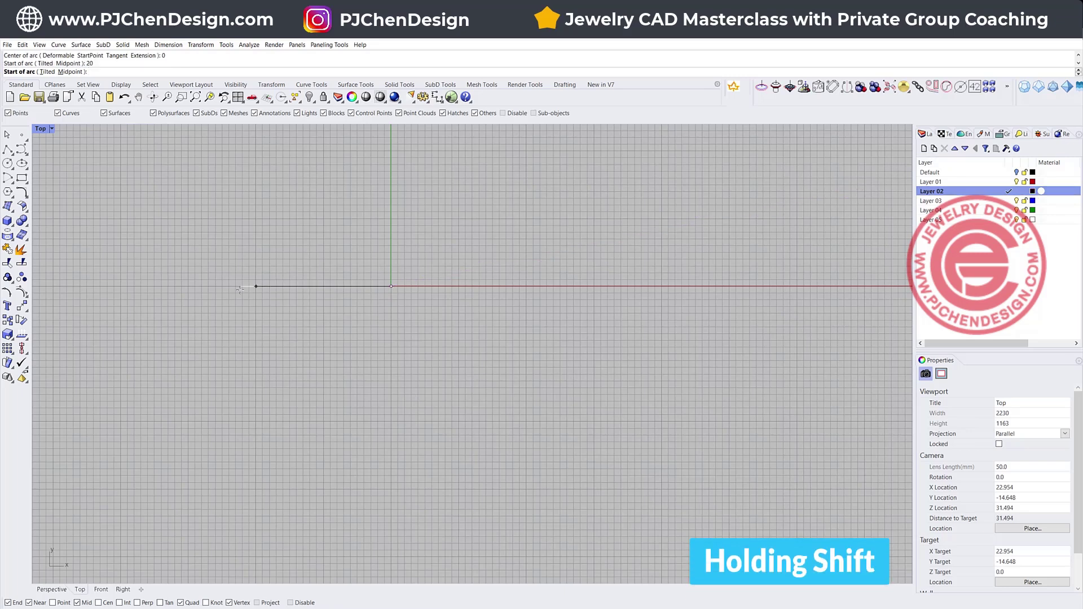
pyautogui.keyDown('shift'); pyautogui.click(240, 289); pyautogui.keyUp('shift')
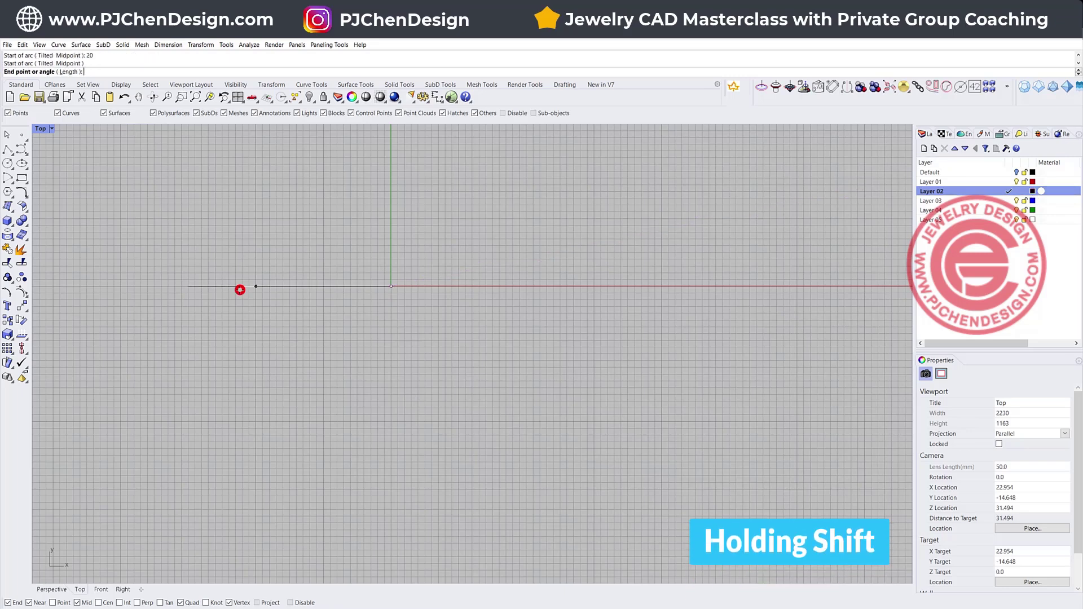
pyautogui.click(506, 287)
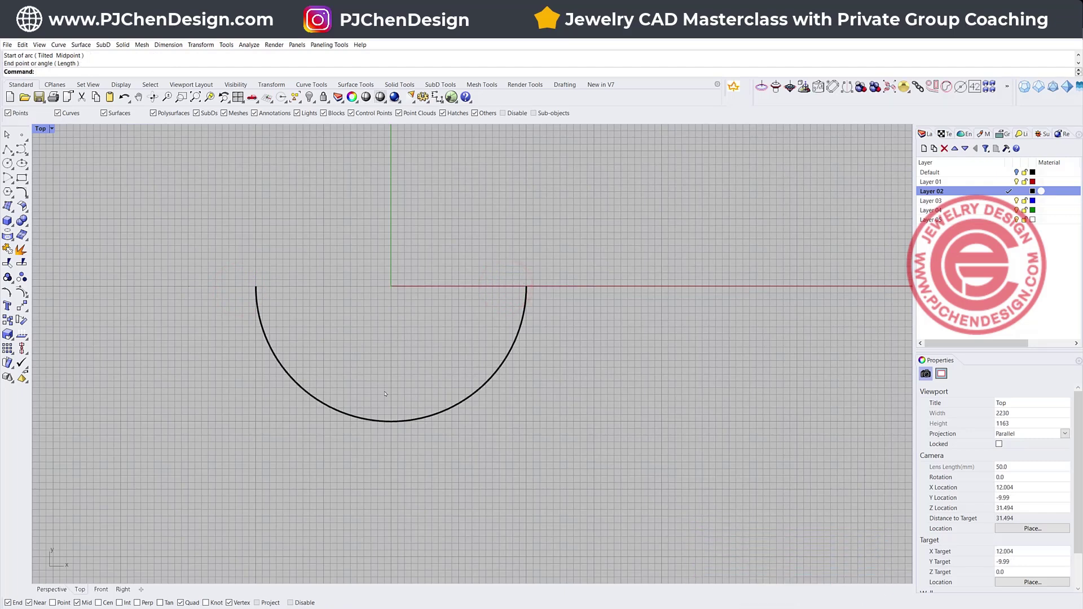
pyautogui.doubleClick(42, 129)
pyautogui.moveTo(347, 394); pyautogui.dragTo(232, 431, button='right')
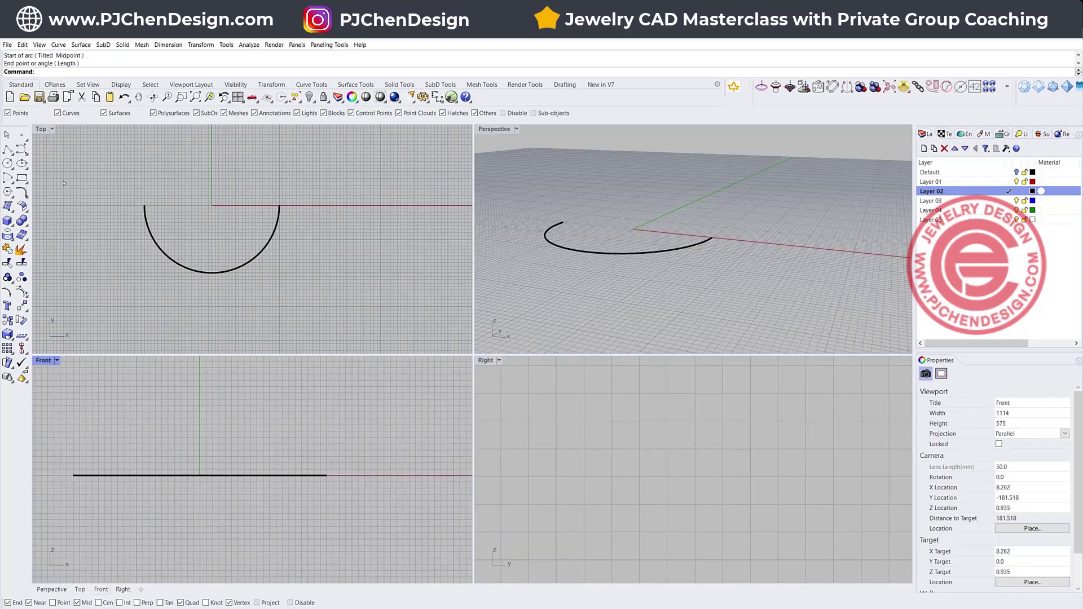
# - Draw a 20-unit vertical polyline up from the origin and check it in Perspective
pyautogui.click(6, 146)
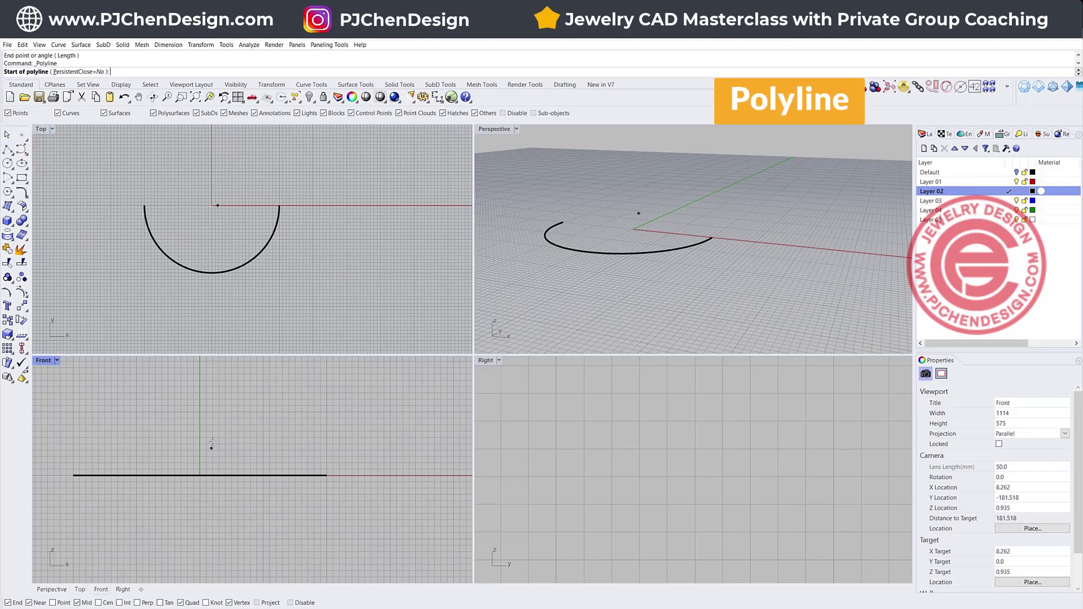
pyautogui.write('0')
pyautogui.press('Return')
pyautogui.write('2')
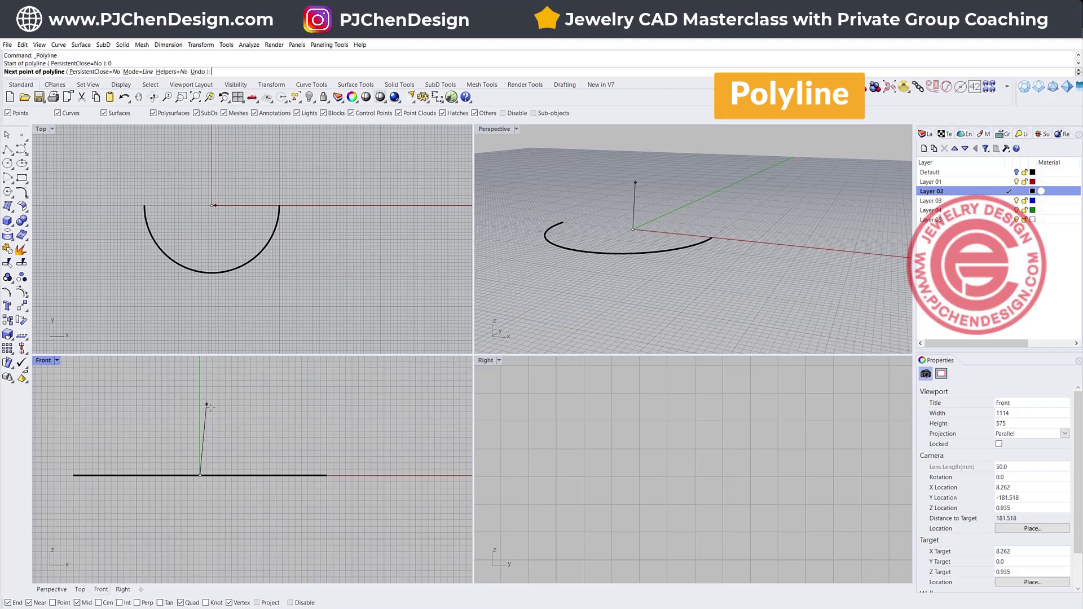
pyautogui.write('0')
pyautogui.press('Return')
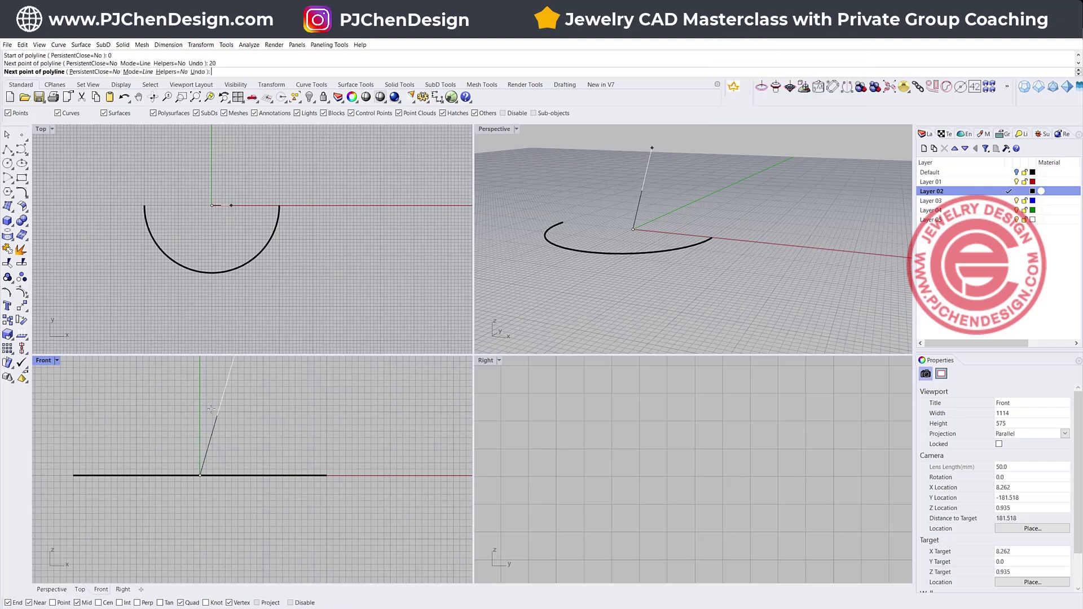
pyautogui.scroll(-2, 191, 372)
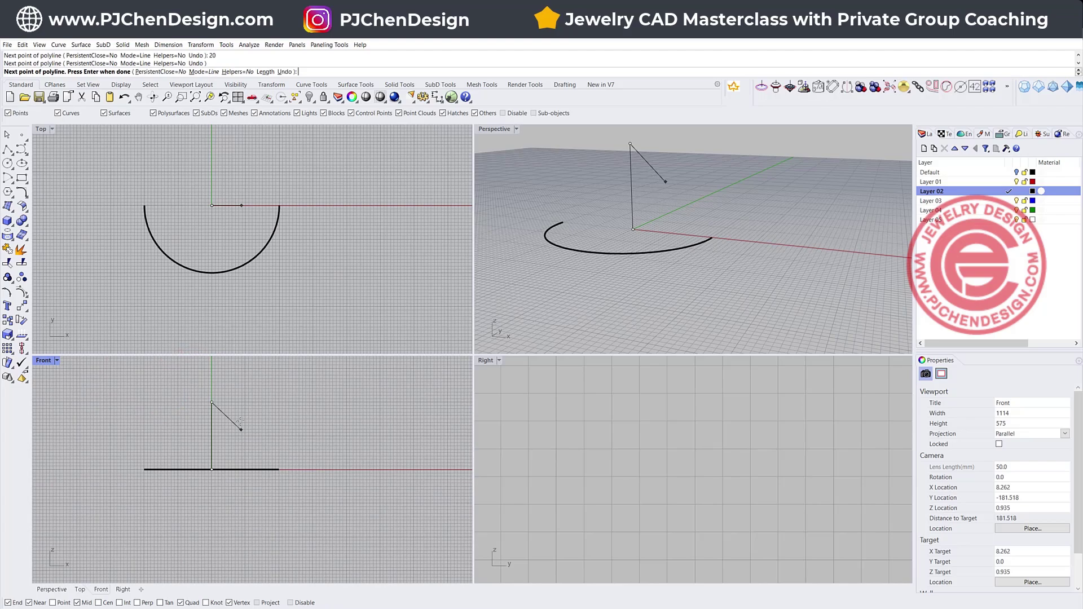
pyautogui.press('Return')
pyautogui.doubleClick(488, 129)
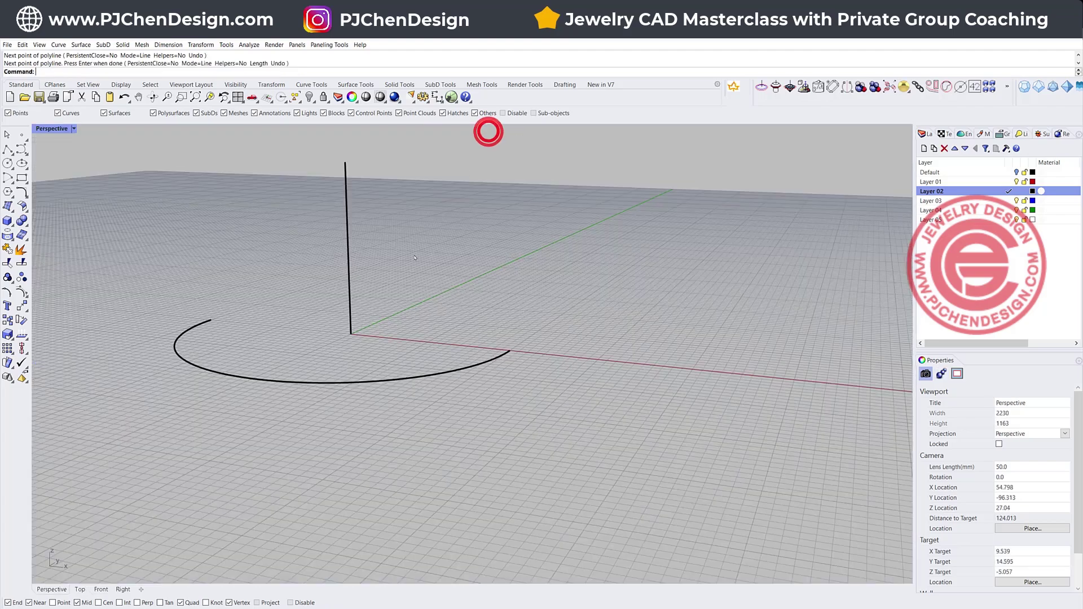
pyautogui.moveTo(429, 237); pyautogui.dragTo(422, 279, button='right')
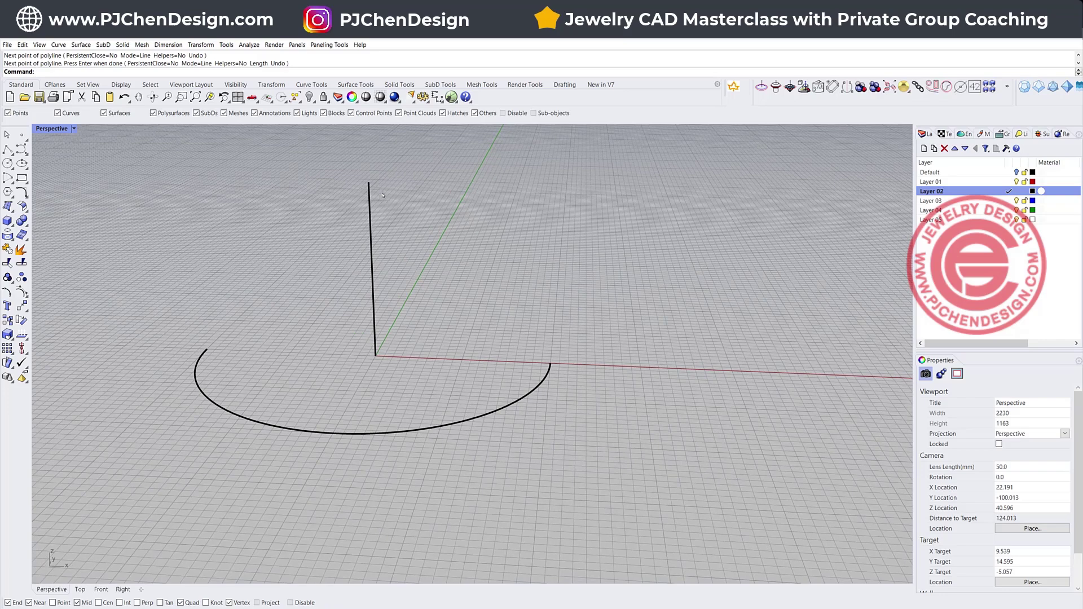
pyautogui.doubleClick(53, 129)
pyautogui.click(216, 435)
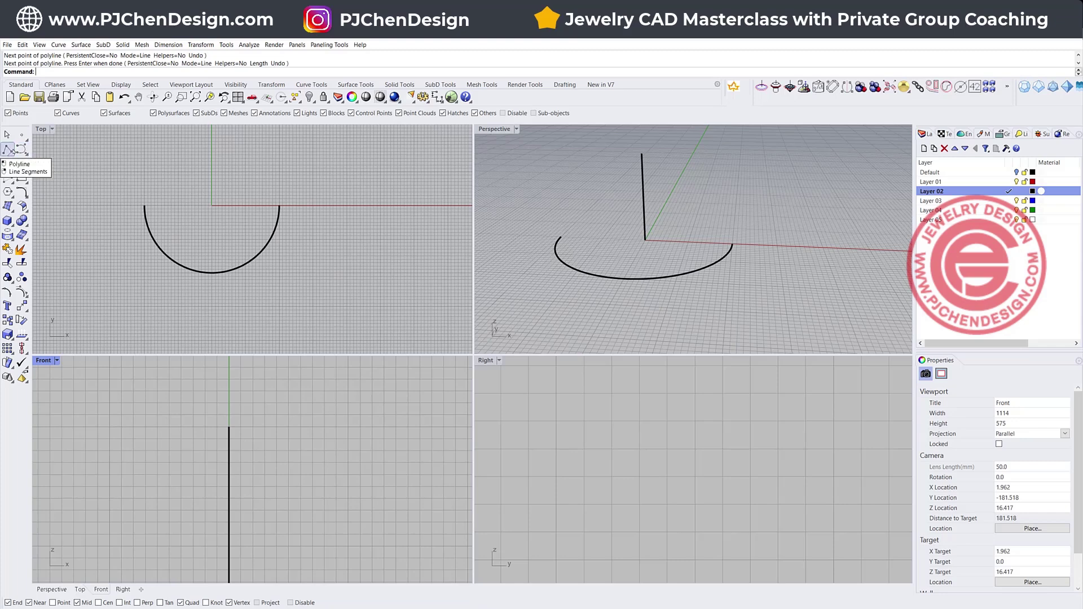
# - Draw a small radius-2 arc centred on the vertical line's top end
pyautogui.click(6, 176)
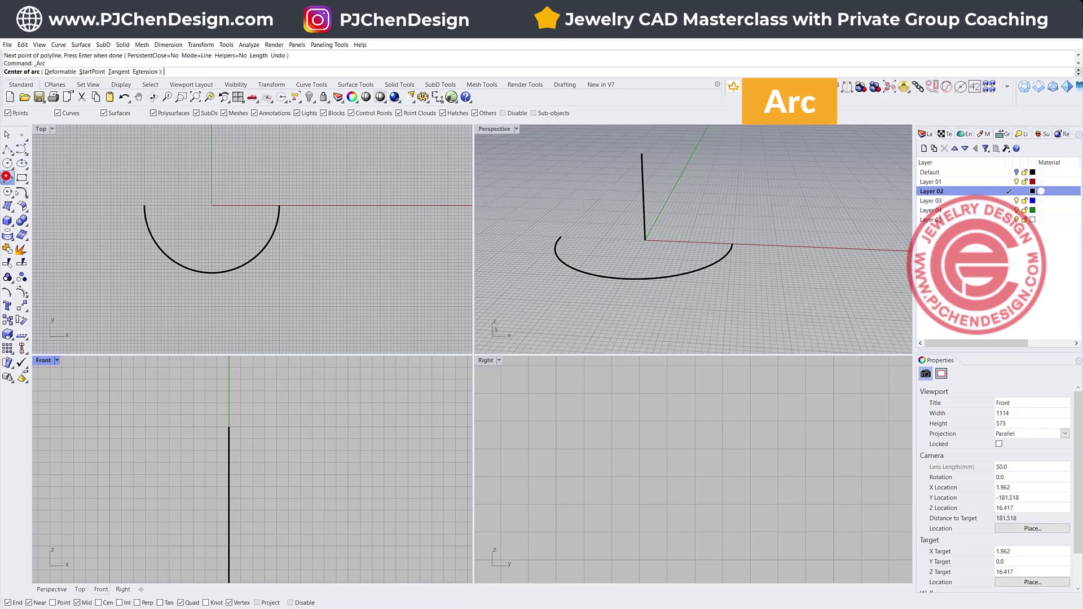
pyautogui.click(227, 428)
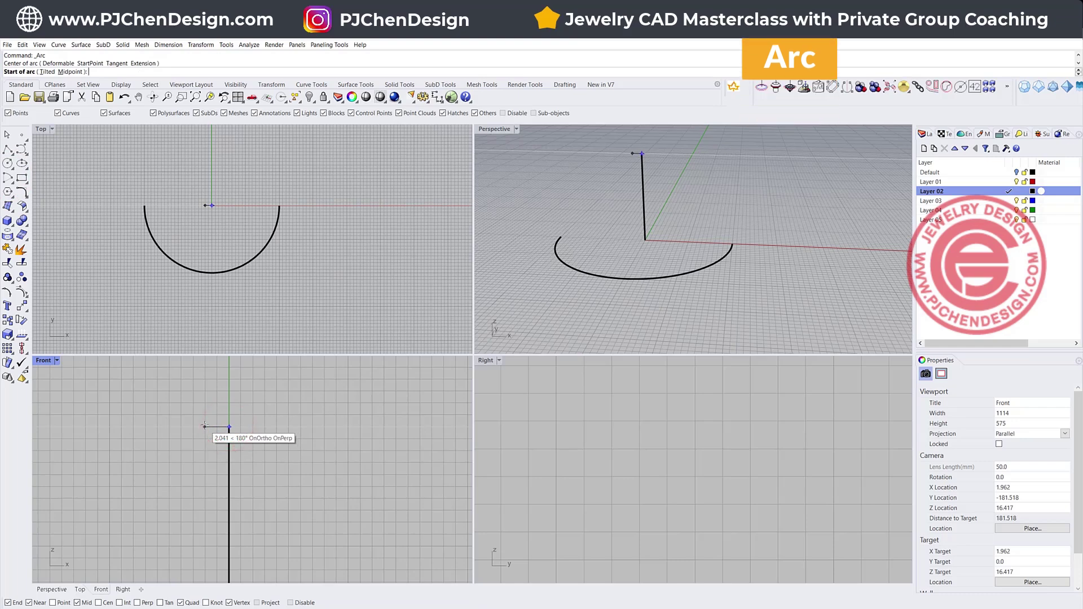
pyautogui.write('2')
pyautogui.press('Return')
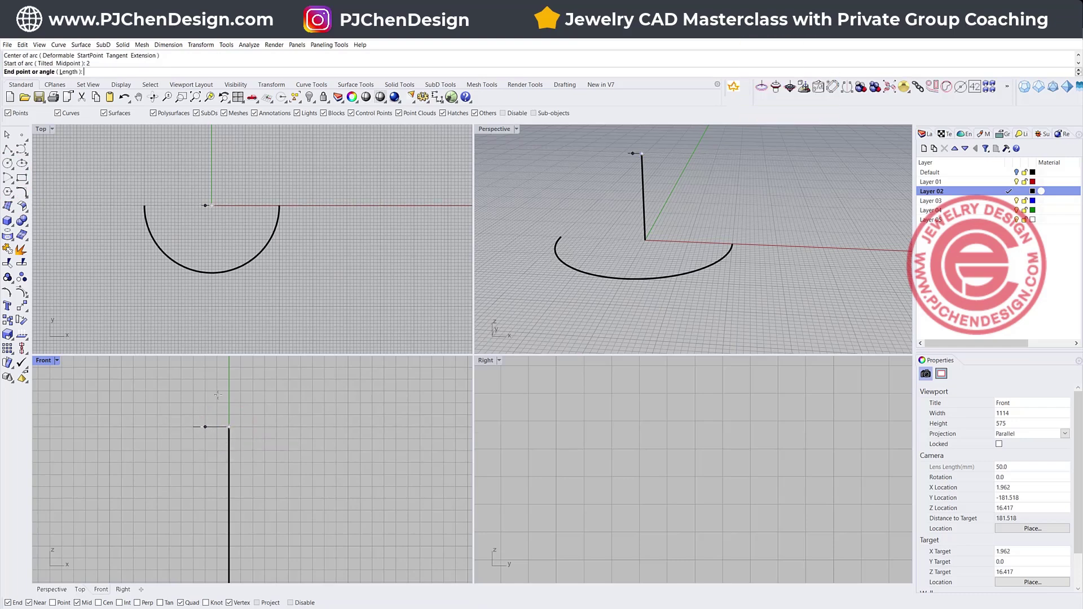
pyautogui.click(251, 424)
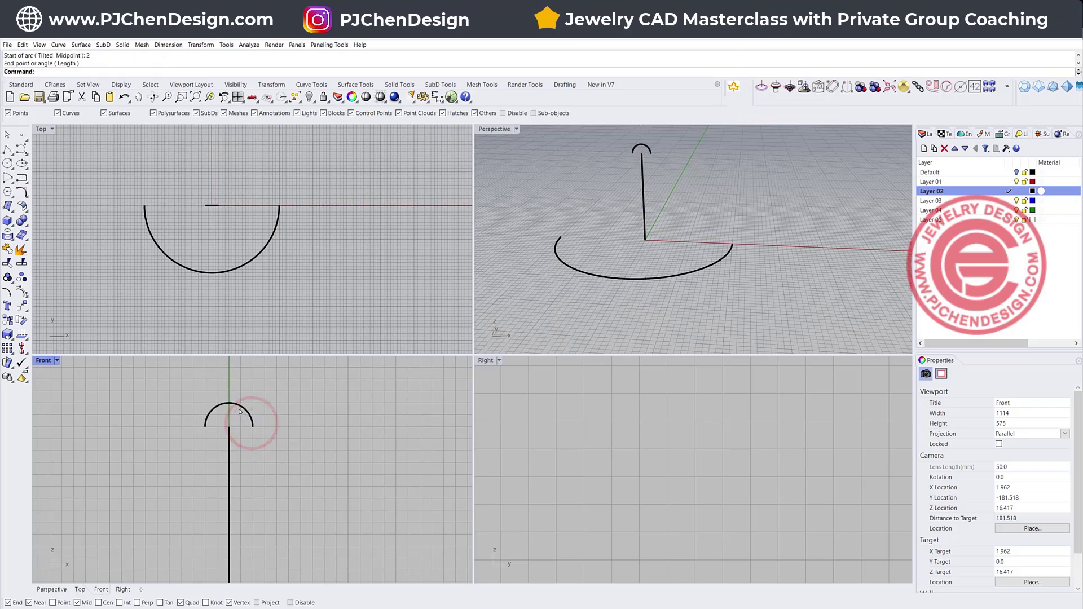
# - Move the small arc so its top point sits on the vertical line's top
pyautogui.click(241, 407)
pyautogui.scroll(-5, 268, 428)
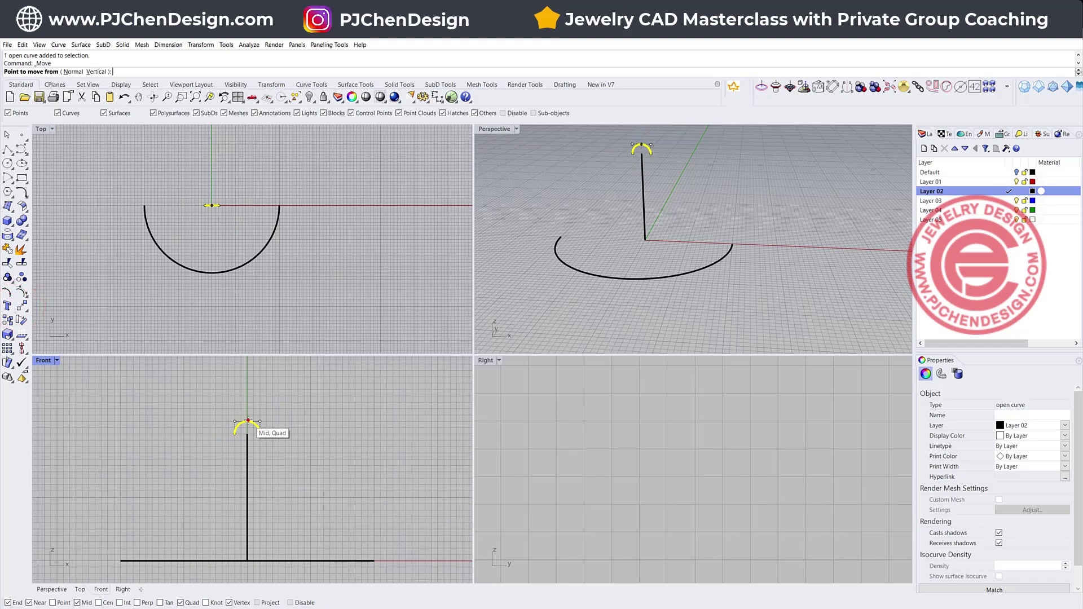
pyautogui.click(247, 422)
pyautogui.click(326, 316)
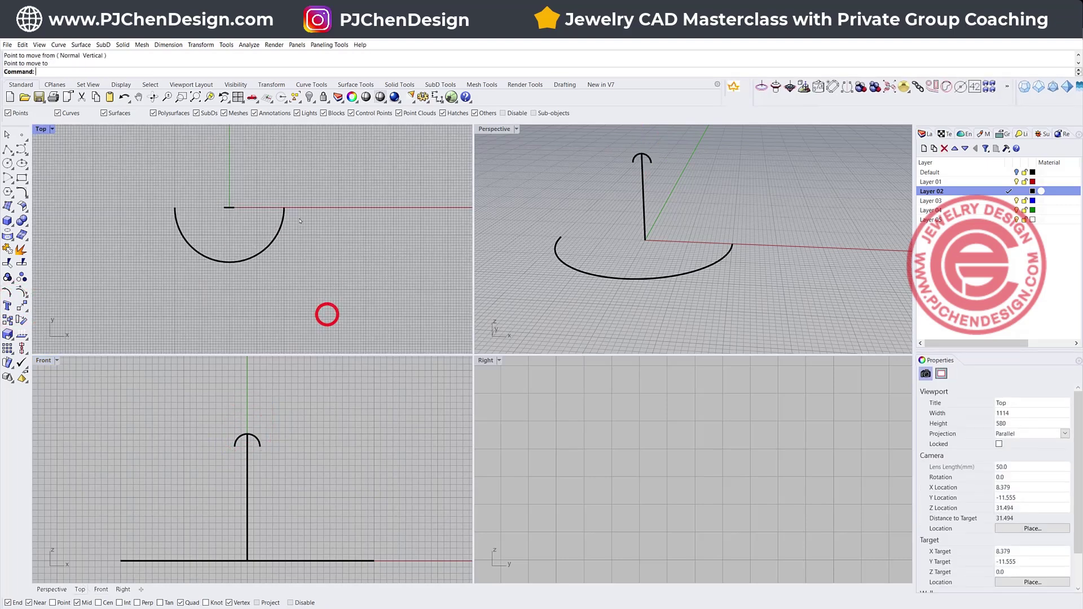
pyautogui.scroll(-2, 365, 238)
pyautogui.moveTo(631, 208); pyautogui.dragTo(643, 220, button='right')
# - Draw another radius-2 arc centred on the half-circle's right end
pyautogui.click(8, 178)
pyautogui.scroll(-2, 169, 423)
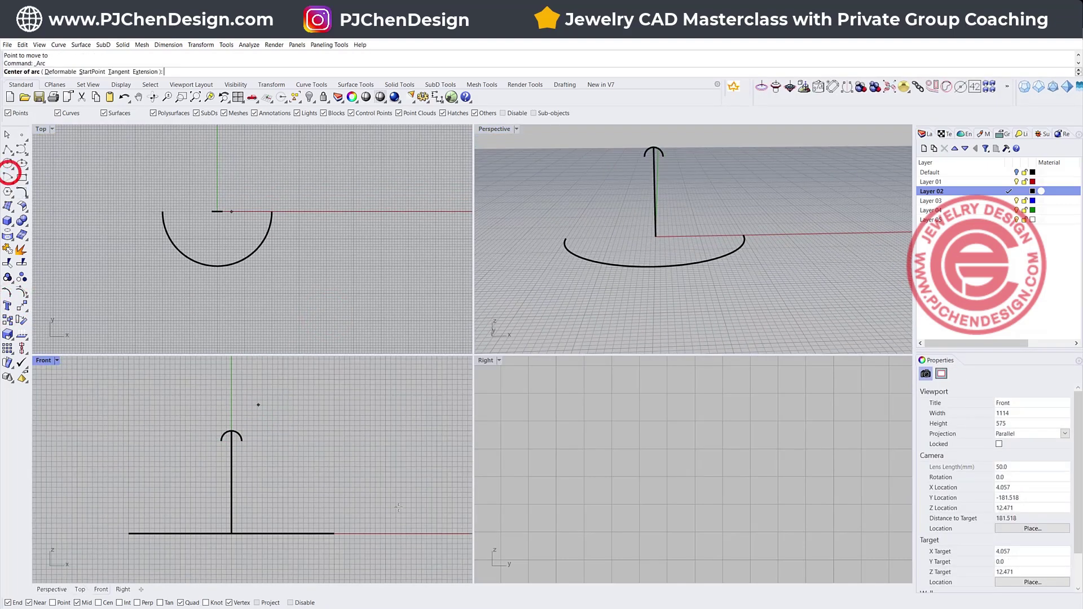
pyautogui.click(332, 533)
pyautogui.scroll(3, 319, 451)
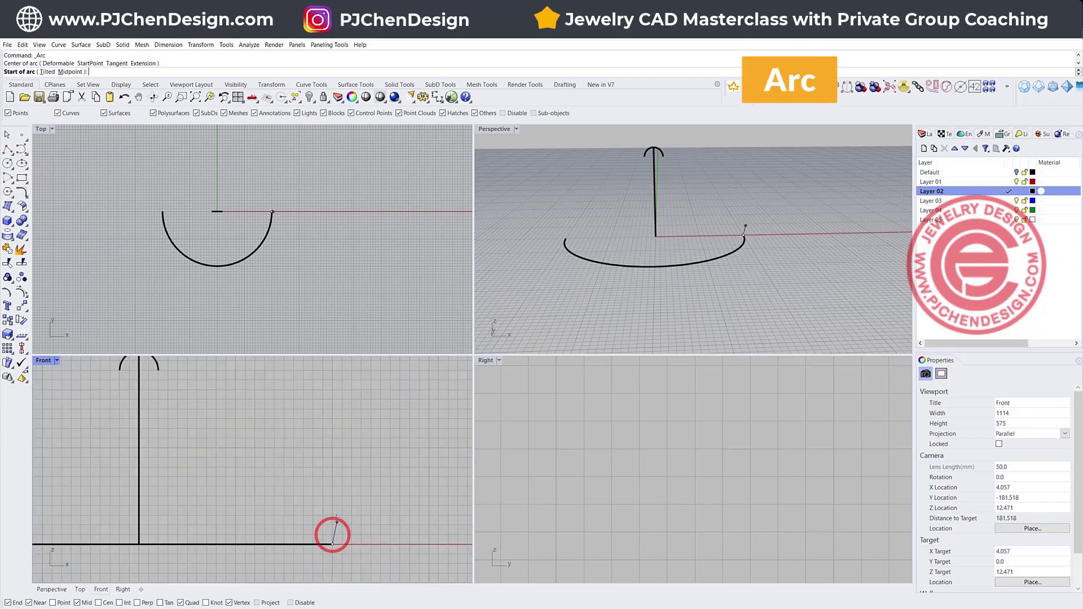
pyautogui.press('Return')
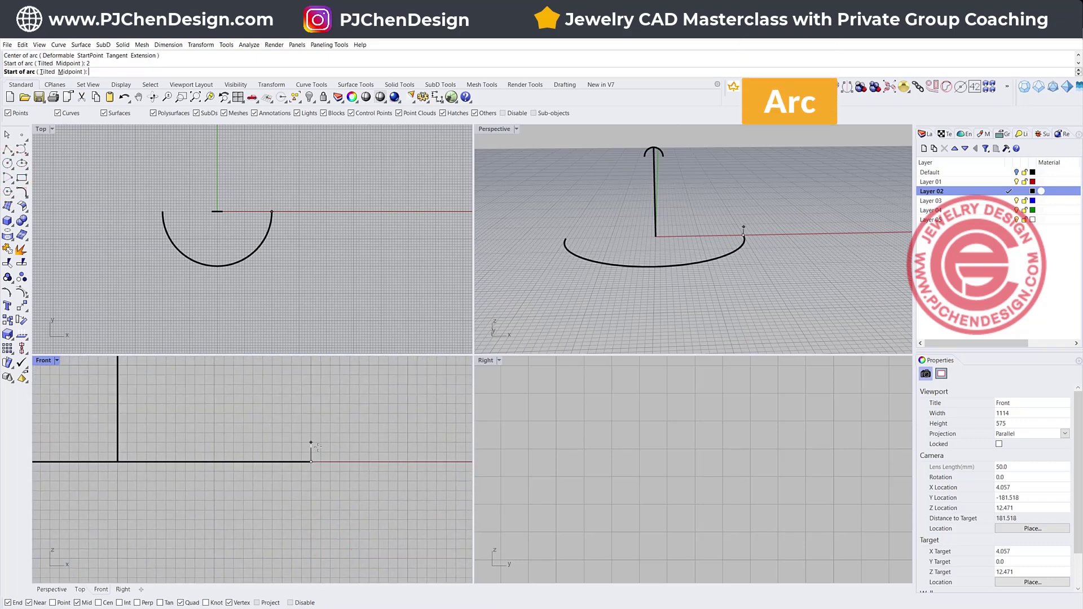
pyautogui.click(318, 446)
pyautogui.click(307, 482)
pyautogui.click(311, 479)
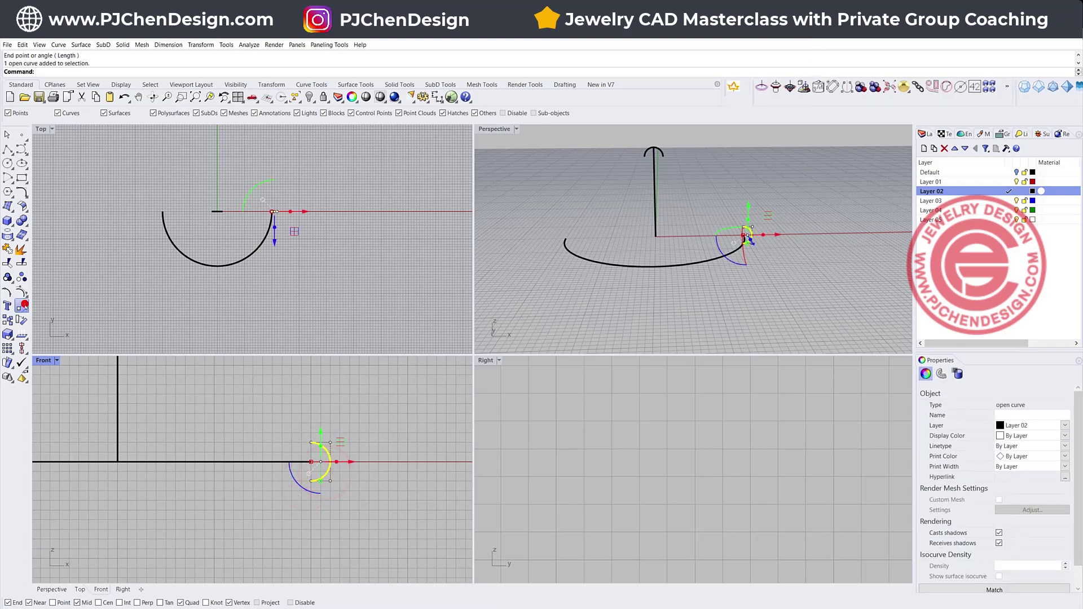
# - Move the second small arc to the base line's outer end and maximize Perspective
pyautogui.click(22, 305)
pyautogui.click(331, 461)
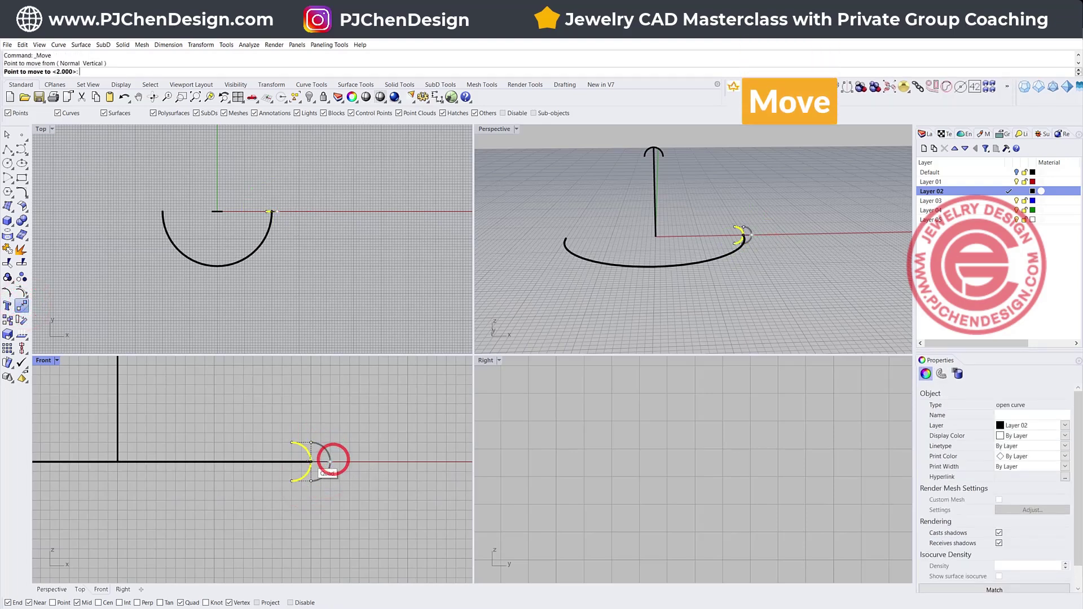
pyautogui.click(310, 462)
pyautogui.click(515, 137)
pyautogui.doubleClick(495, 129)
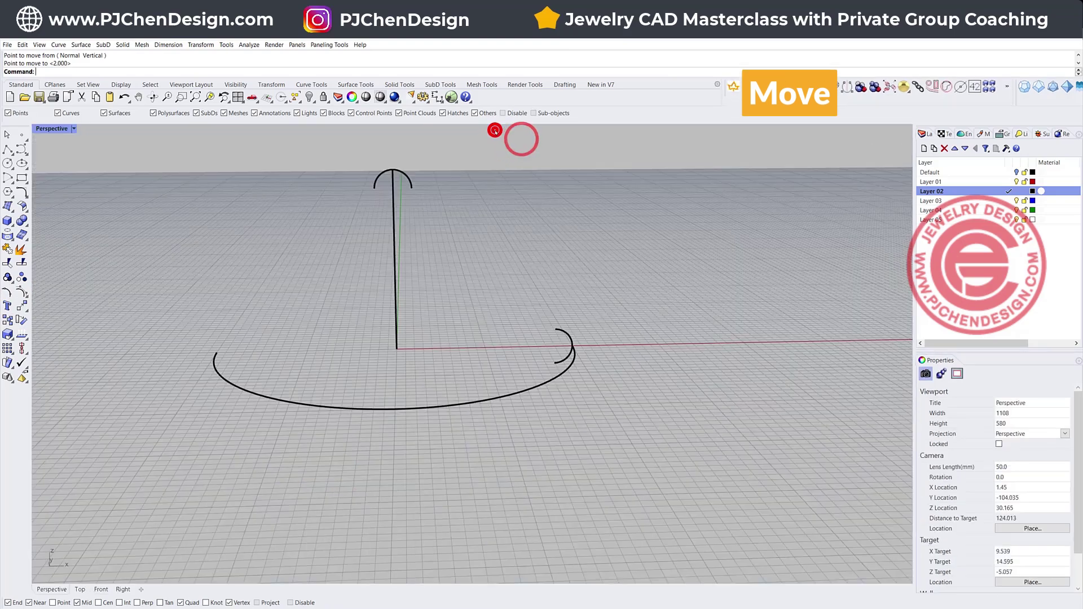
# - Create a Blend Curve from the top small arc's end to the side arc's end
pyautogui.moveTo(449, 391); pyautogui.dragTo(483, 395, button='right')
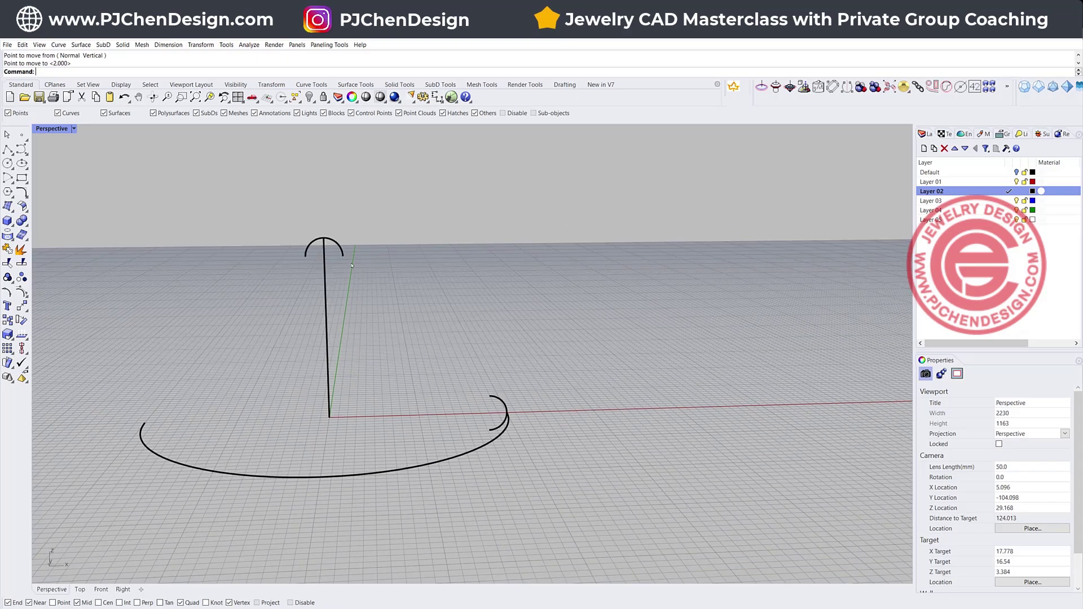
pyautogui.click(599, 317)
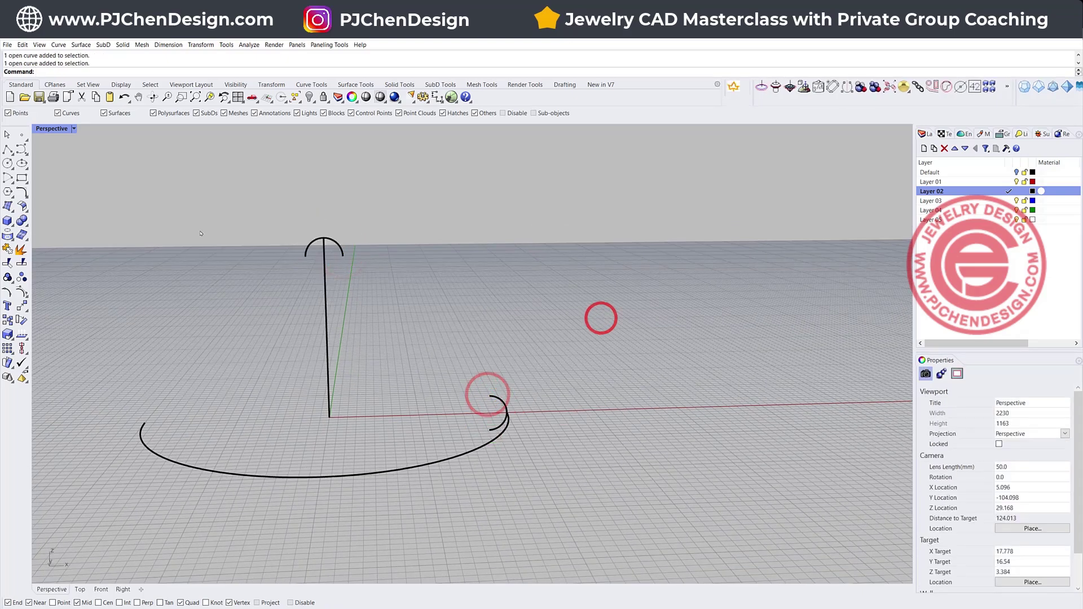
pyautogui.click(21, 192)
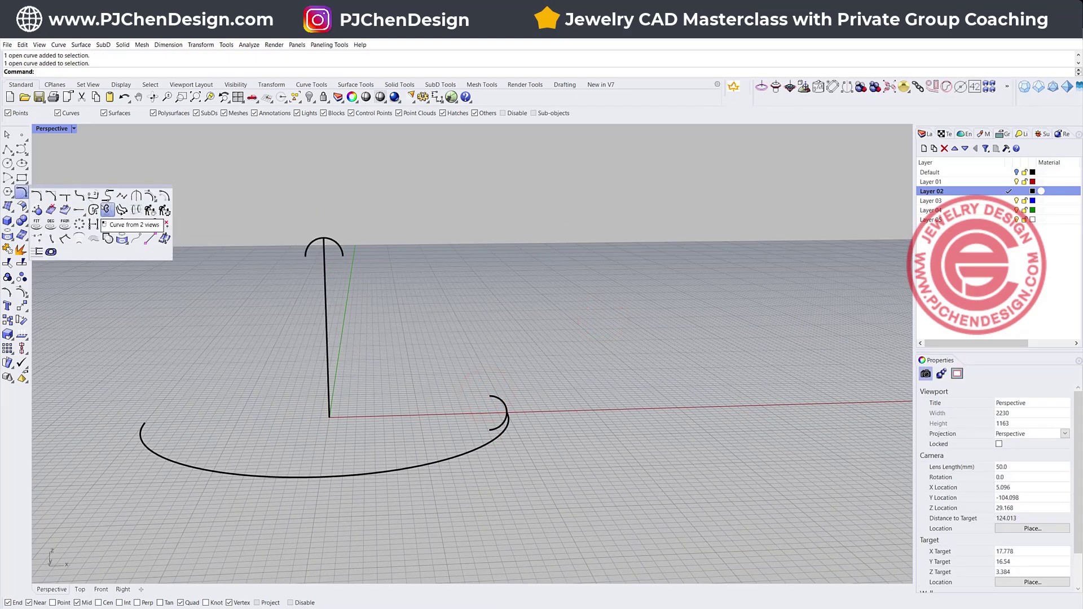
pyautogui.click(92, 195)
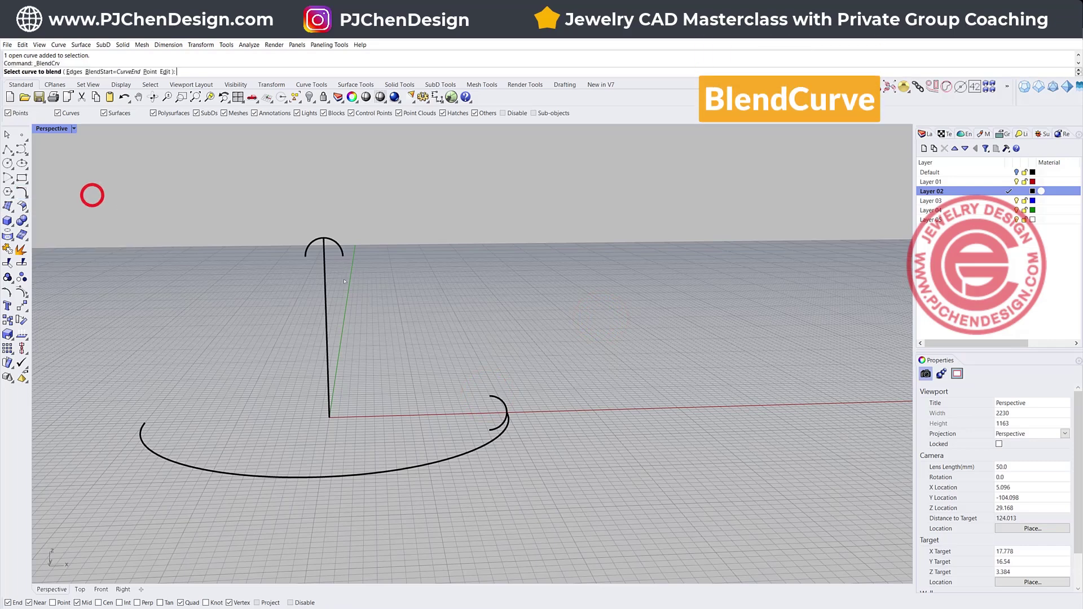
pyautogui.click(344, 255)
pyautogui.click(486, 394)
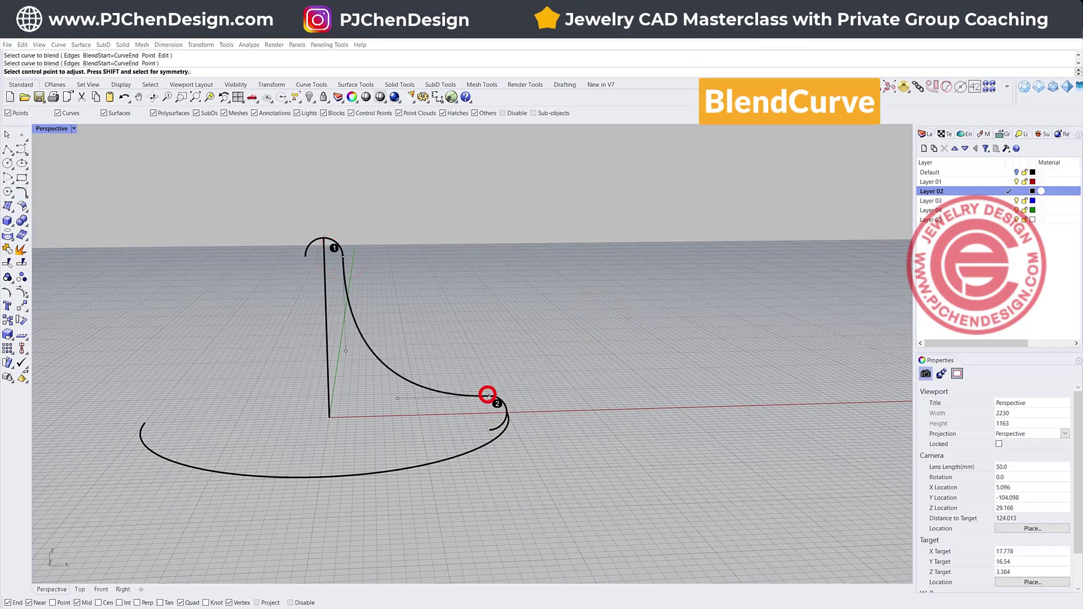
pyautogui.click(682, 342)
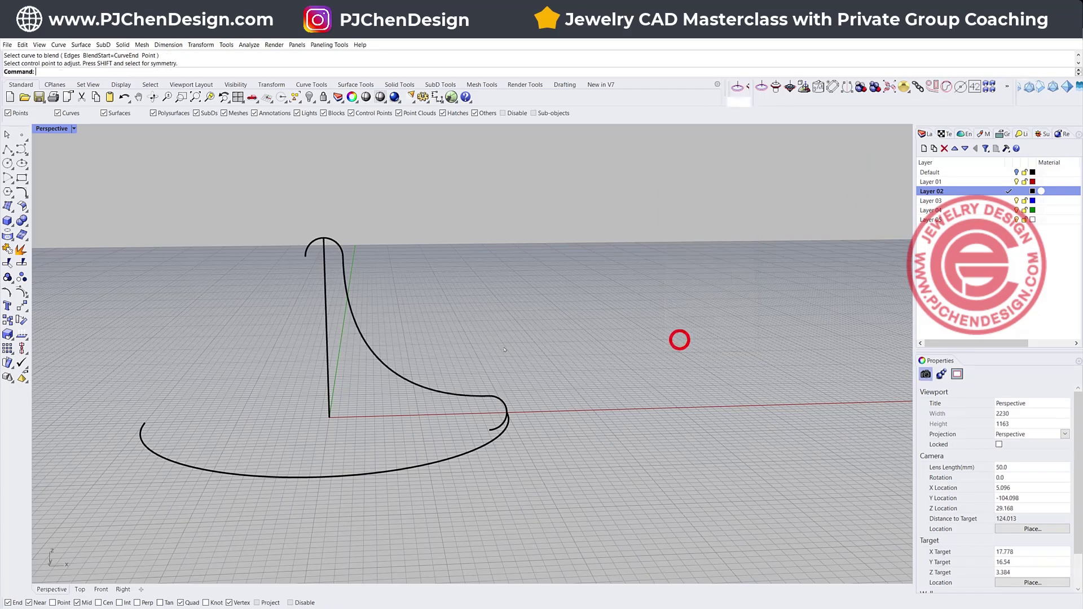
pyautogui.moveTo(679, 338); pyautogui.dragTo(473, 394, button='right')
pyautogui.scroll(2, 474, 433)
pyautogui.scroll(2, 474, 433)
pyautogui.click(470, 408)
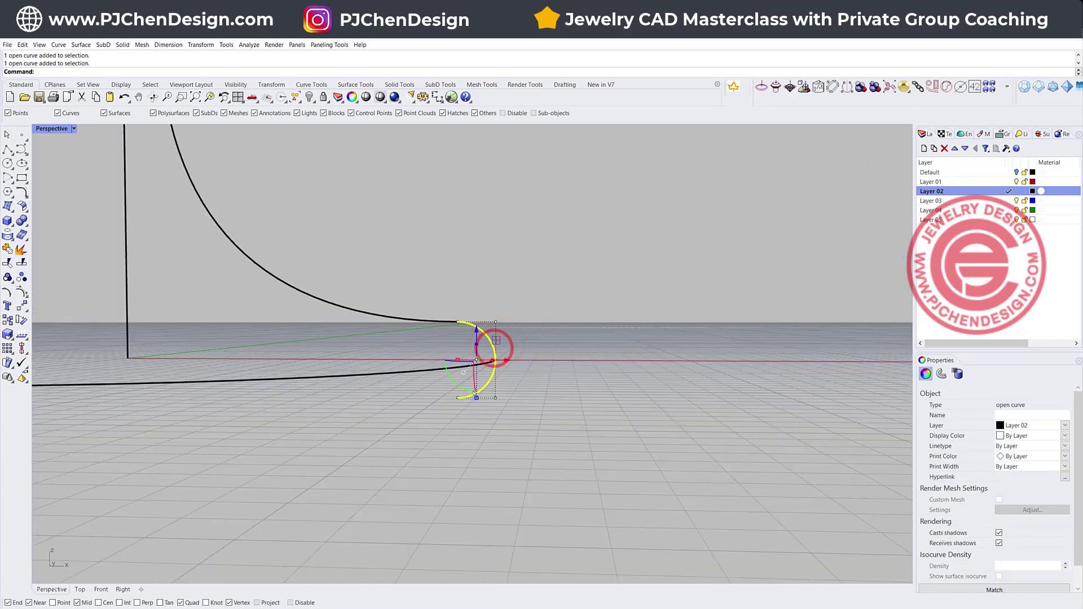
# - Trim away the lower part of the small end arc using the bottom curve as cutter
pyautogui.click(442, 370)
pyautogui.click(438, 369)
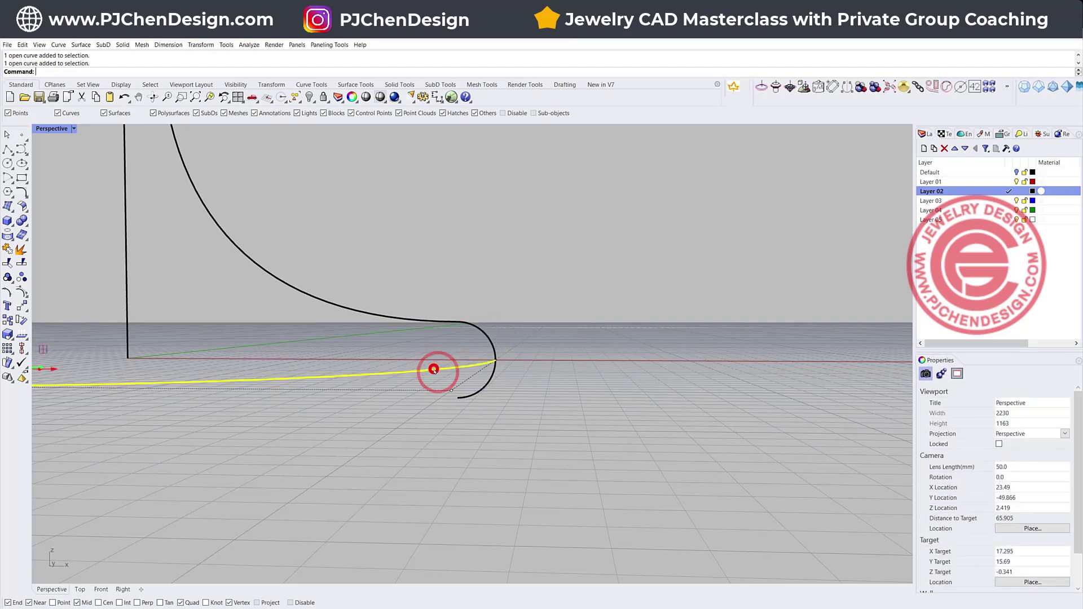
pyautogui.click(427, 434)
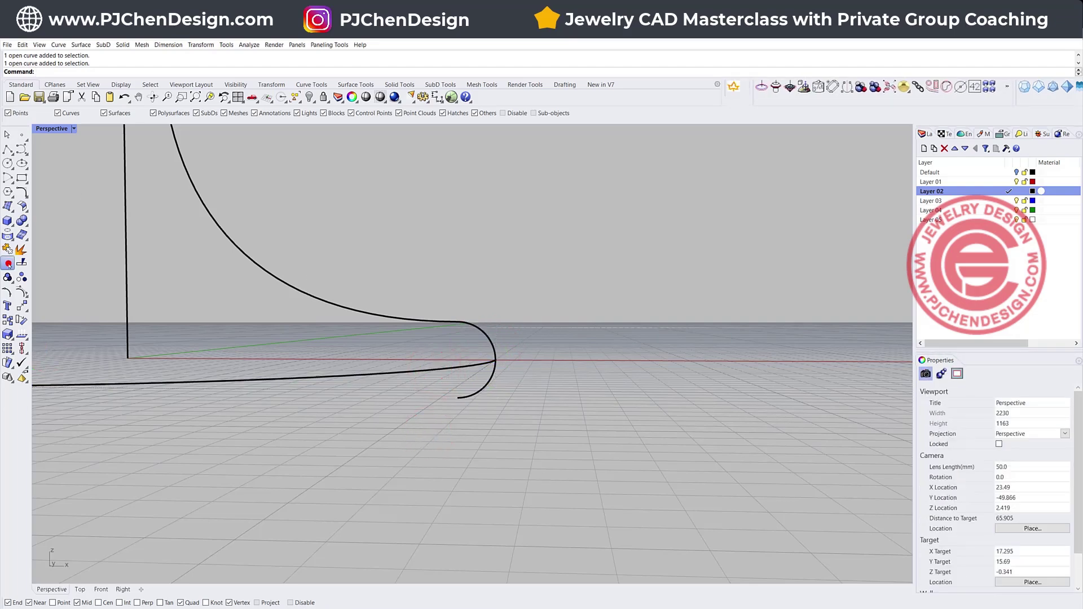
pyautogui.click(8, 264)
pyautogui.click(468, 367)
pyautogui.scroll(3, 471, 368)
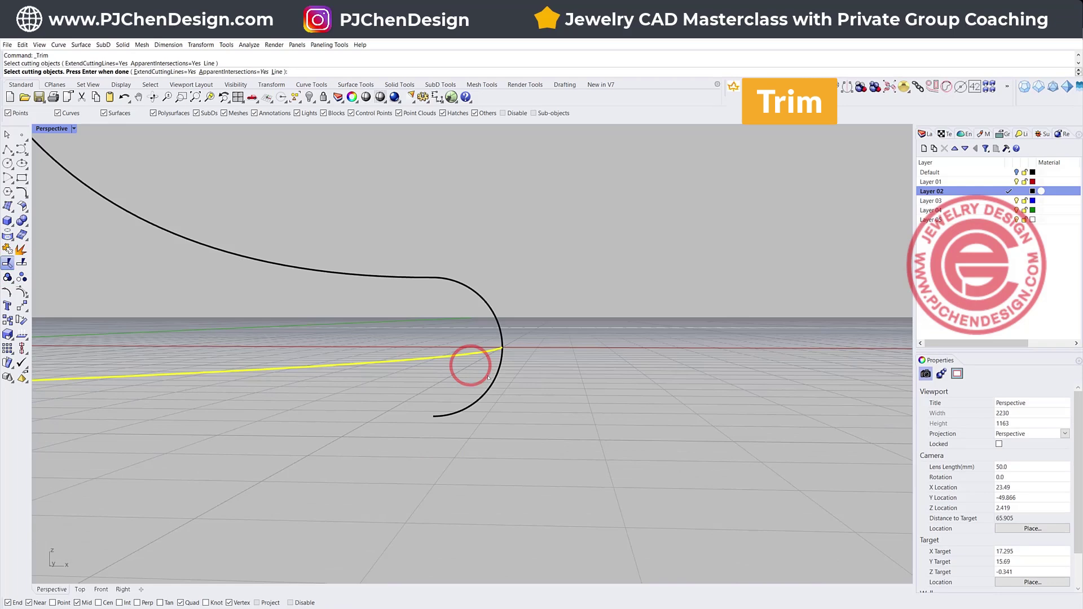
pyautogui.rightClick(485, 372)
pyautogui.click(501, 366)
pyautogui.moveTo(501, 366); pyautogui.dragTo(530, 402, button='right')
pyautogui.press('Return')
pyautogui.scroll(-4, 508, 373)
pyautogui.scroll(2, 418, 290)
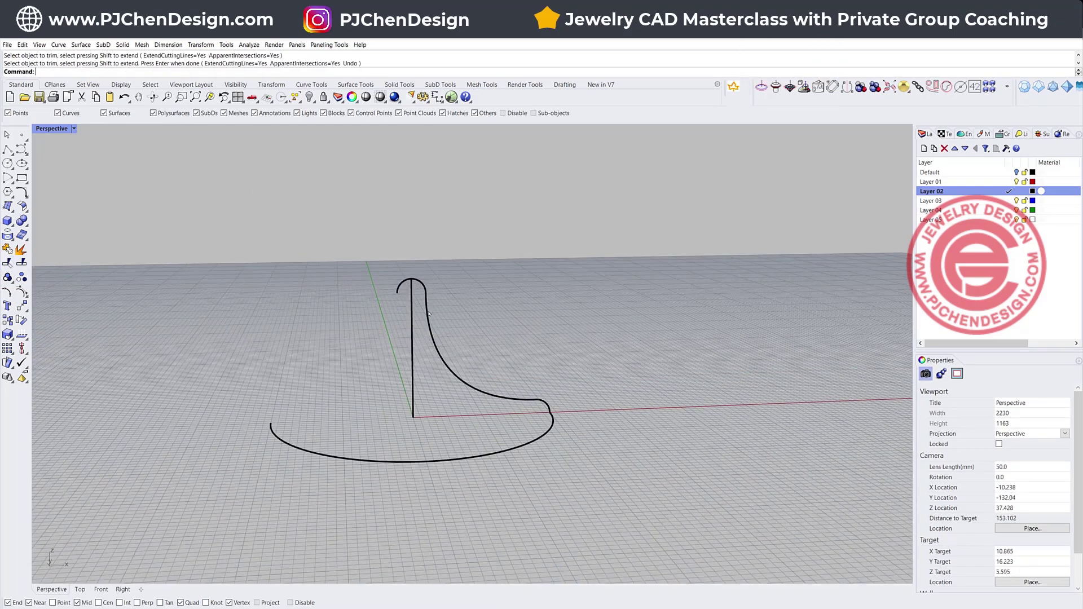
# - Mirror the blend profile curve about the vertical line in the Front view
pyautogui.click(428, 311)
pyautogui.doubleClick(54, 128)
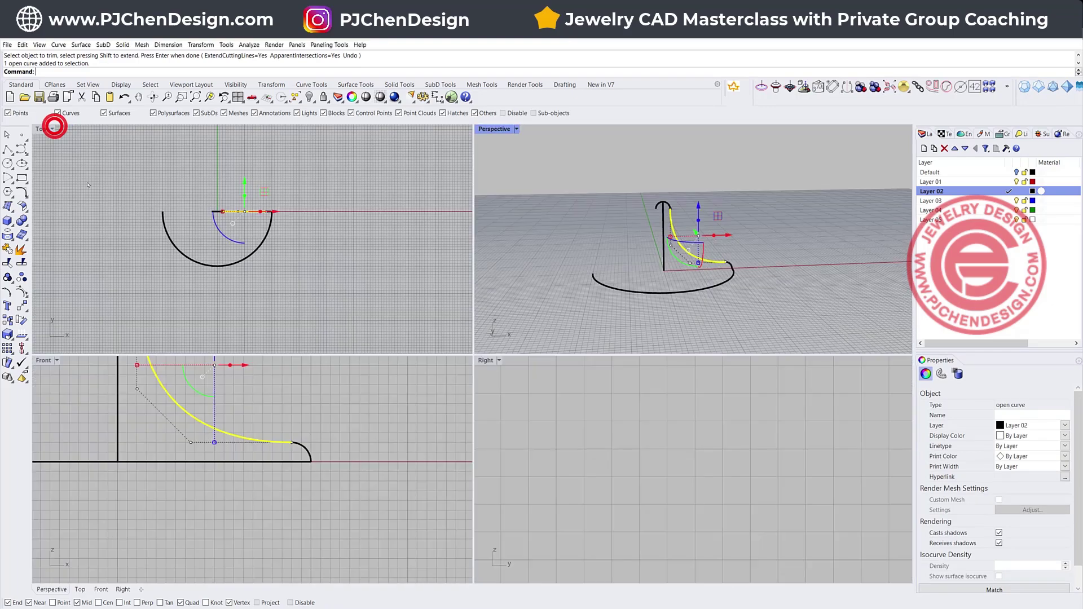
pyautogui.click(23, 307)
pyautogui.click(36, 323)
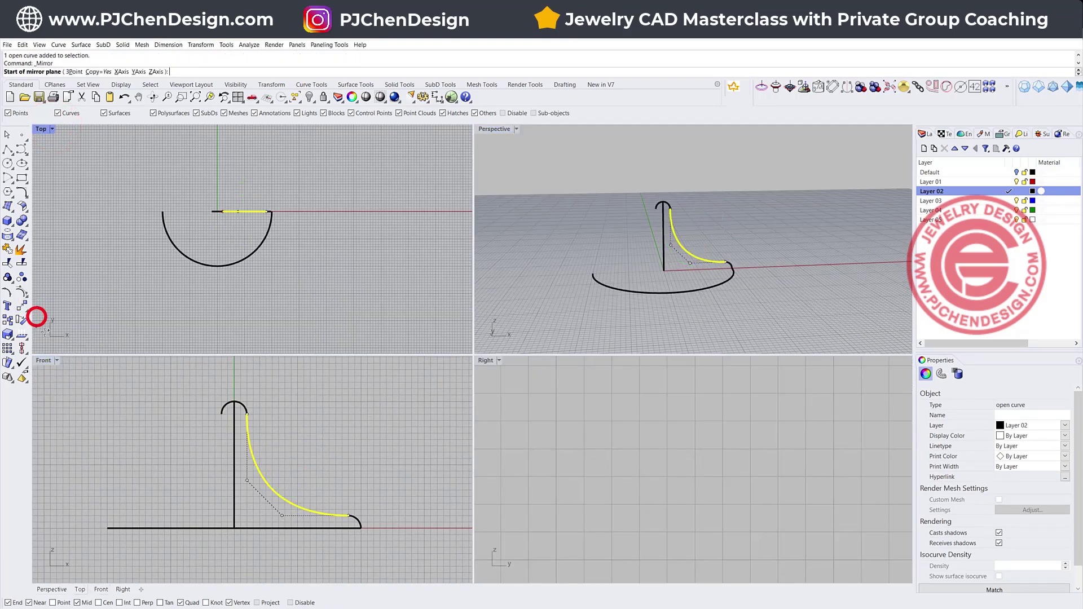
pyautogui.click(233, 402)
pyautogui.click(225, 442)
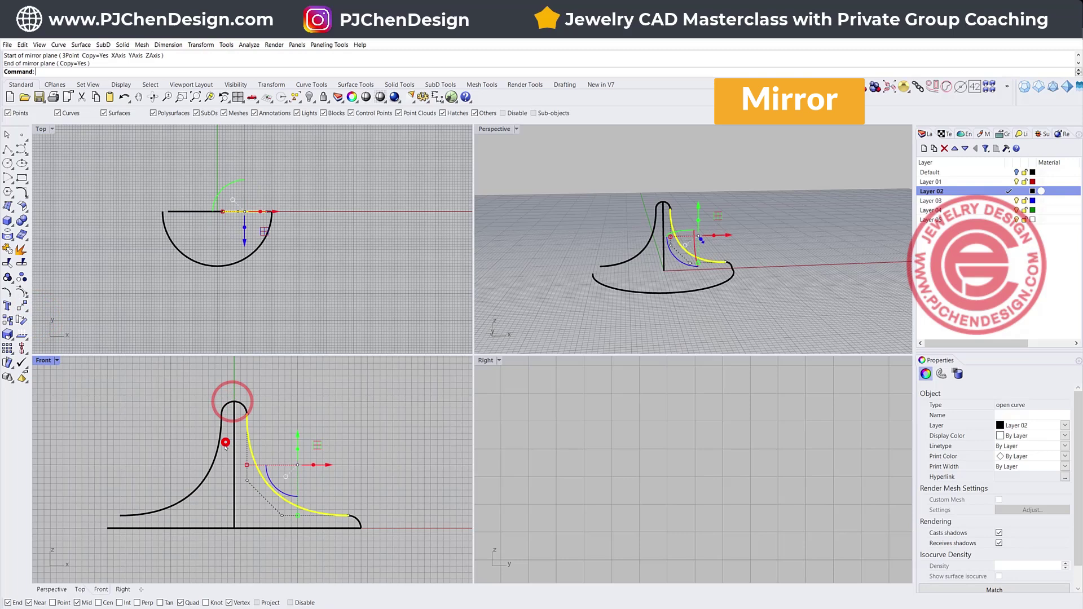
# - Mirror the small end curve about the vertical line to the left side
pyautogui.scroll(2, 332, 530)
pyautogui.scroll(-2, 358, 515)
pyautogui.click(358, 515)
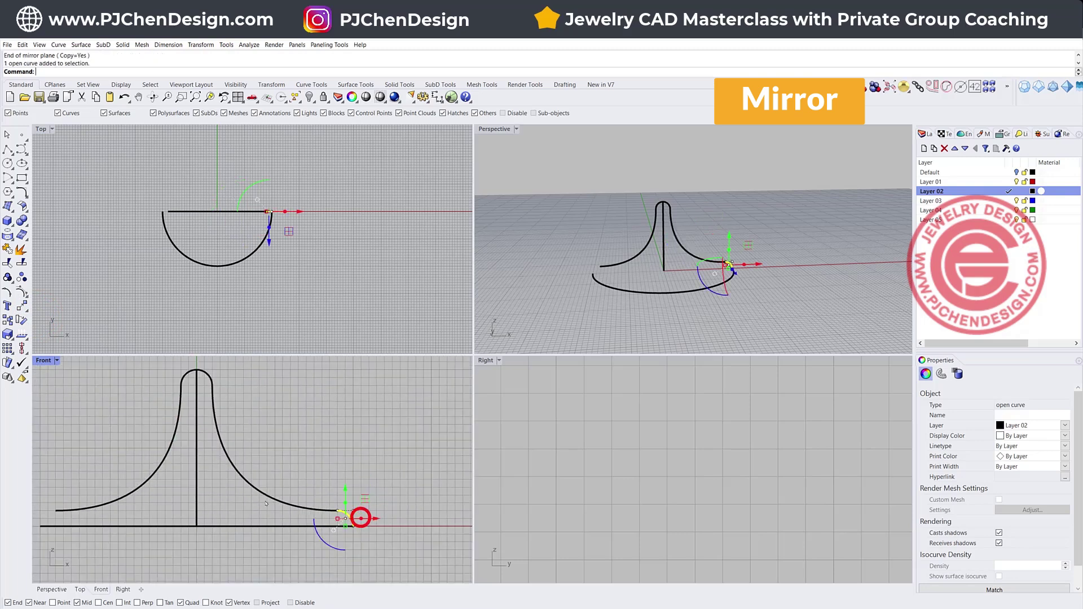
pyautogui.press('Return')
pyautogui.click(212, 500)
pyautogui.click(212, 469)
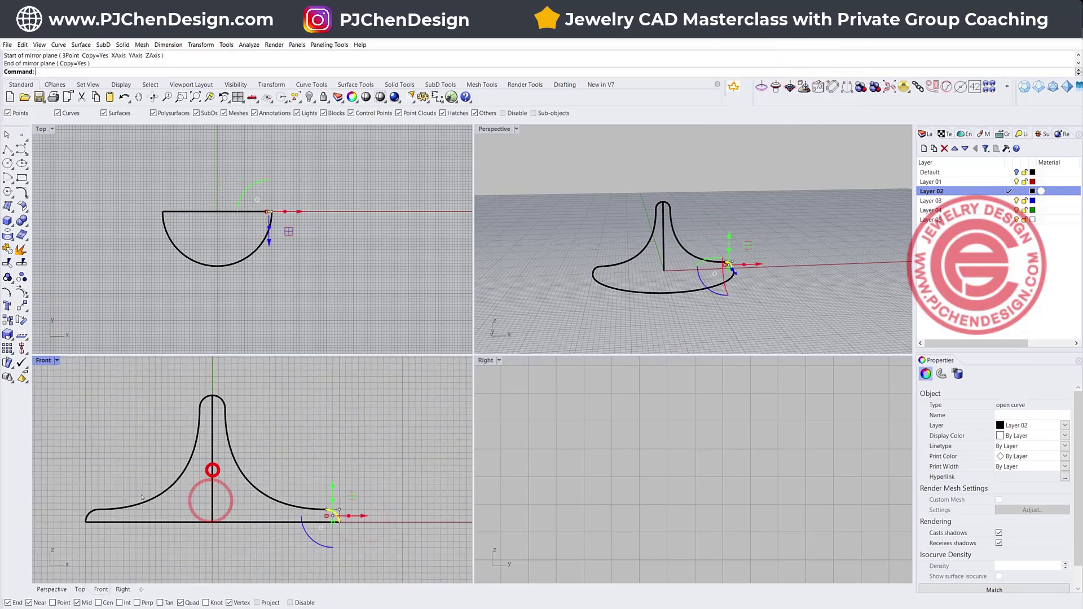
# - Join the five profile curves into one, then split it at its top point into two halves
pyautogui.moveTo(48, 386); pyautogui.dragTo(413, 580)
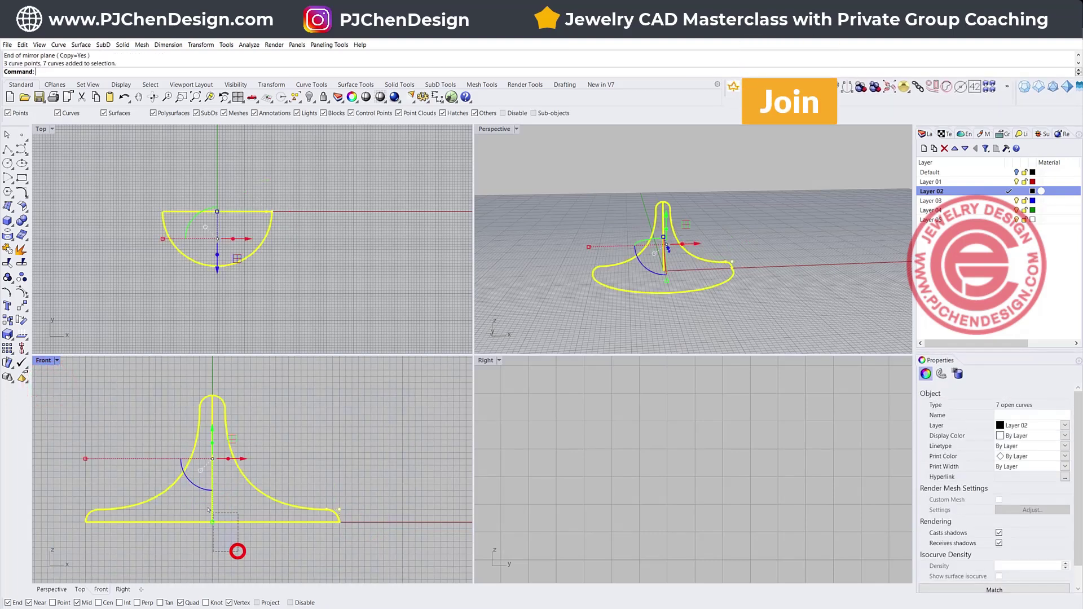
pyautogui.keyDown('ctrl'); pyautogui.moveTo(208, 511); pyautogui.dragTo(211, 512); pyautogui.keyUp('ctrl')
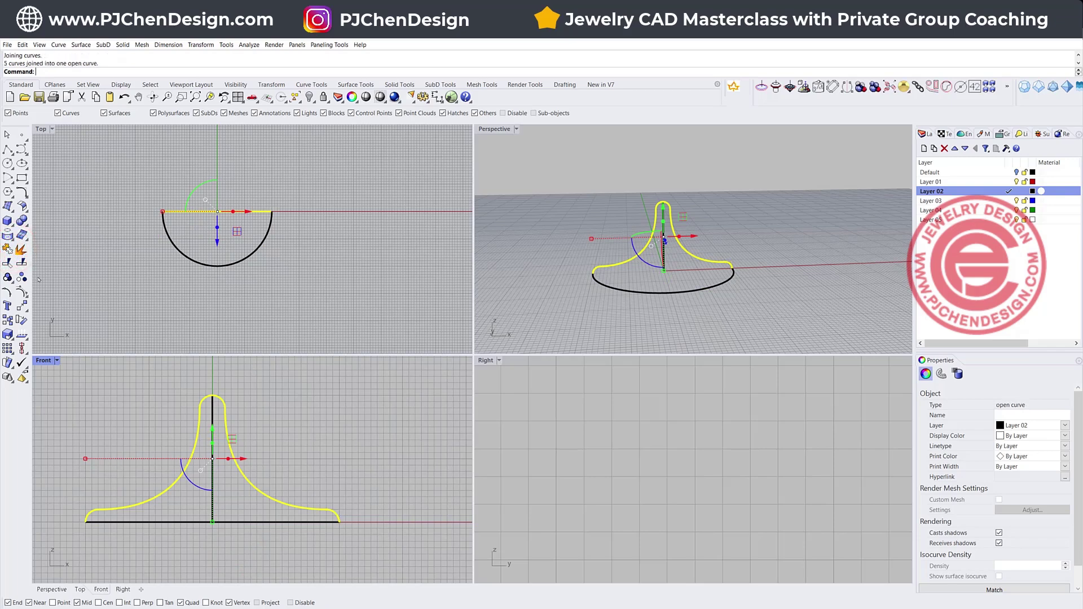
pyautogui.click(21, 262)
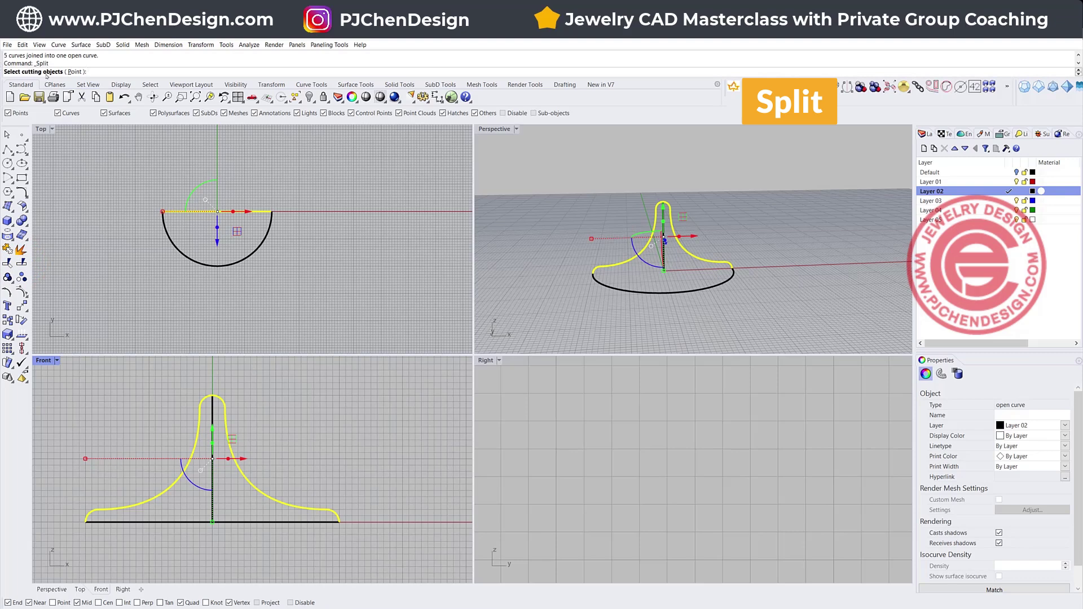
pyautogui.click(74, 72)
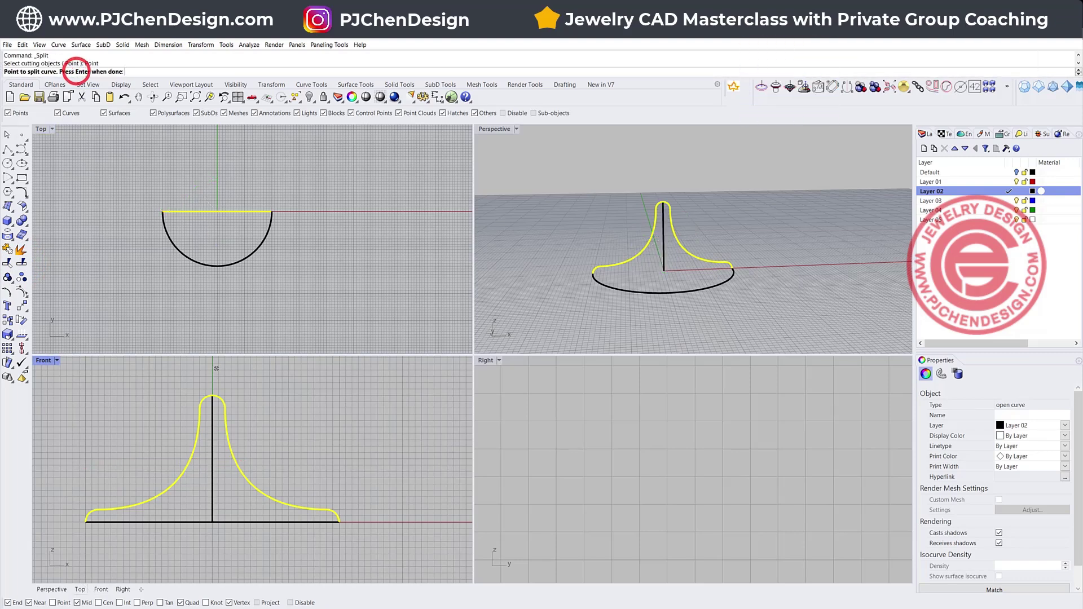
pyautogui.click(212, 395)
pyautogui.press('Return')
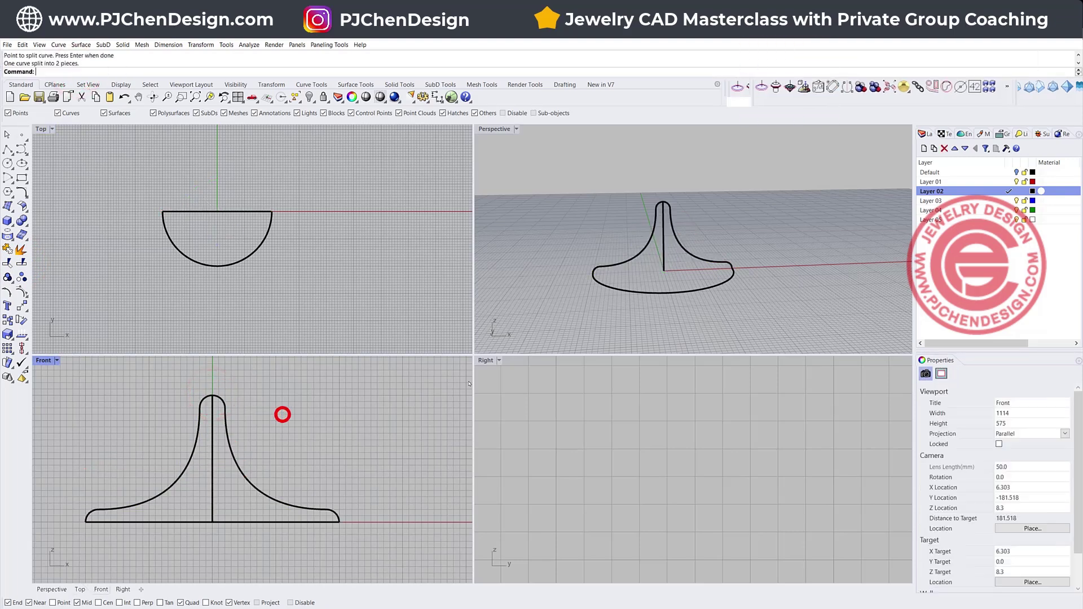
pyautogui.click(678, 237)
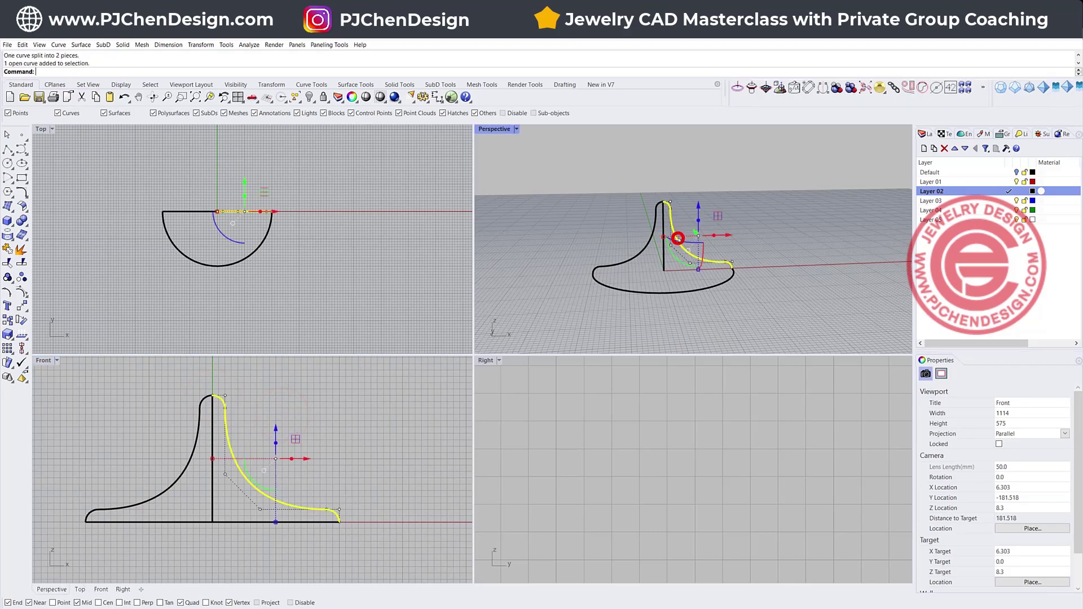
pyautogui.click(648, 243)
pyautogui.doubleClick(494, 129)
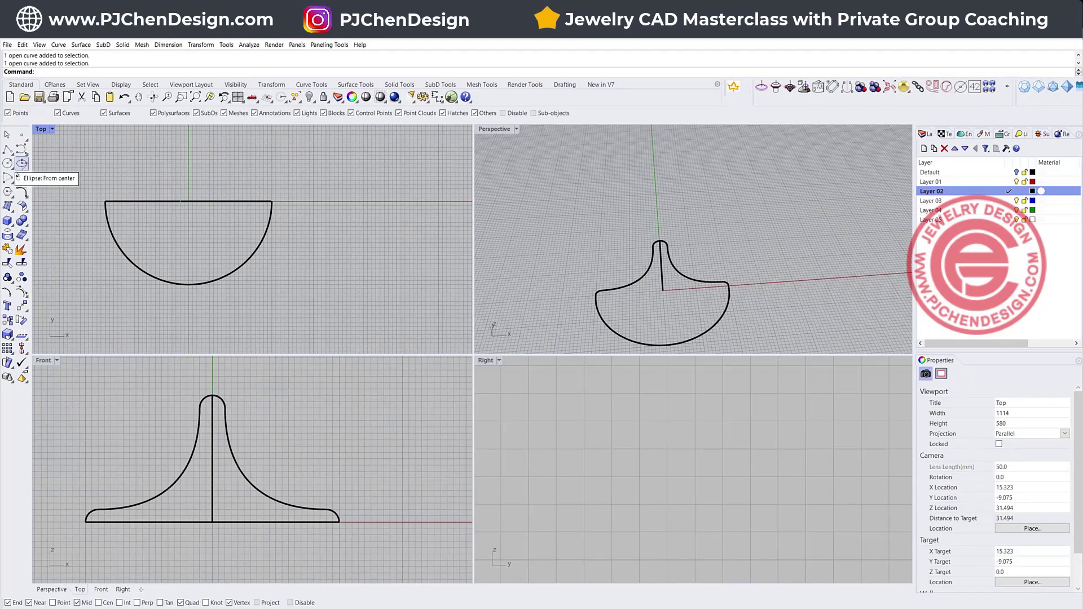
# - Draw a Start-End-Direction arc between the two top-arc ends, capping the stem tip
pyautogui.click(8, 179)
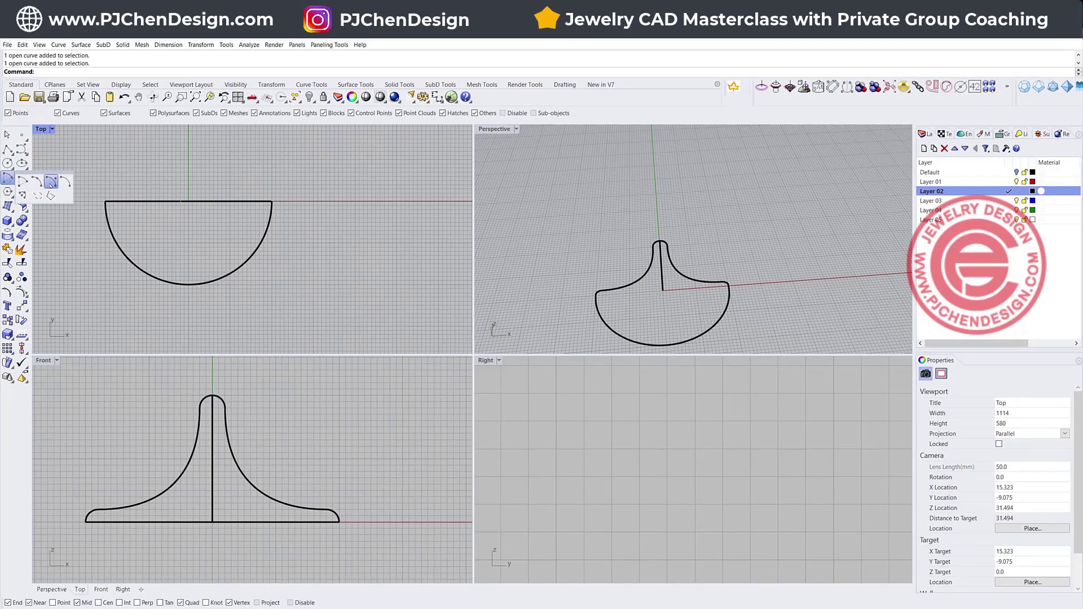
pyautogui.click(51, 181)
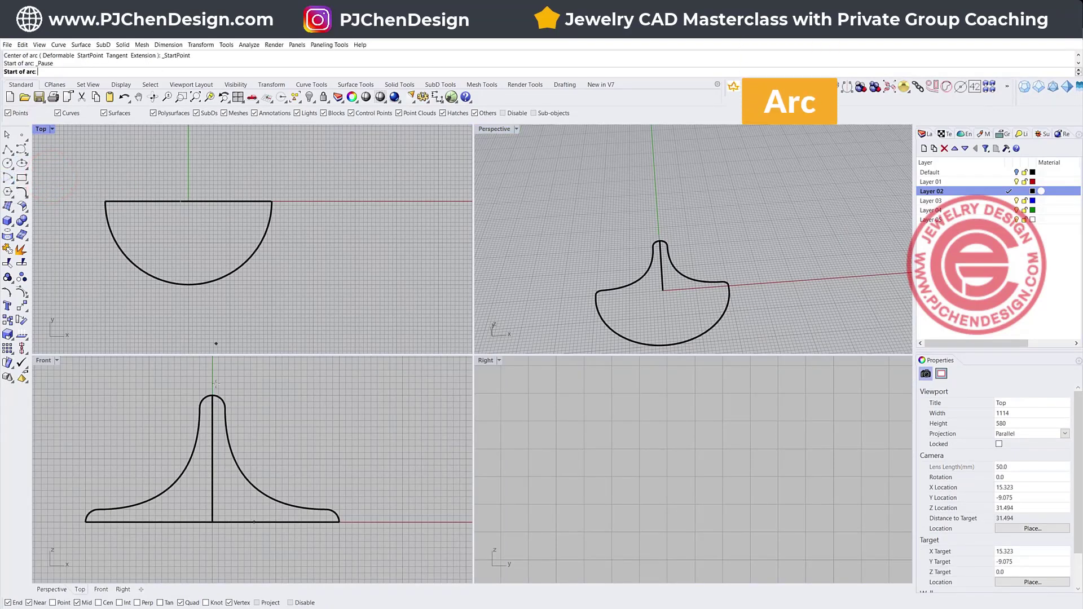
pyautogui.click(200, 406)
pyautogui.click(225, 406)
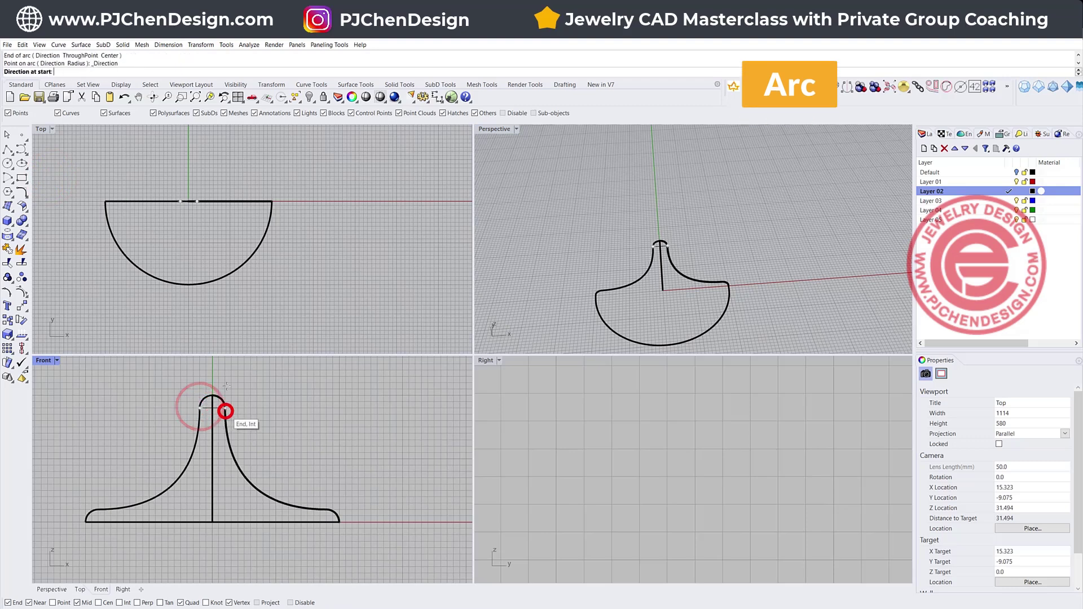
pyautogui.keyDown('shift'); pyautogui.click(157, 224); pyautogui.keyUp('shift')
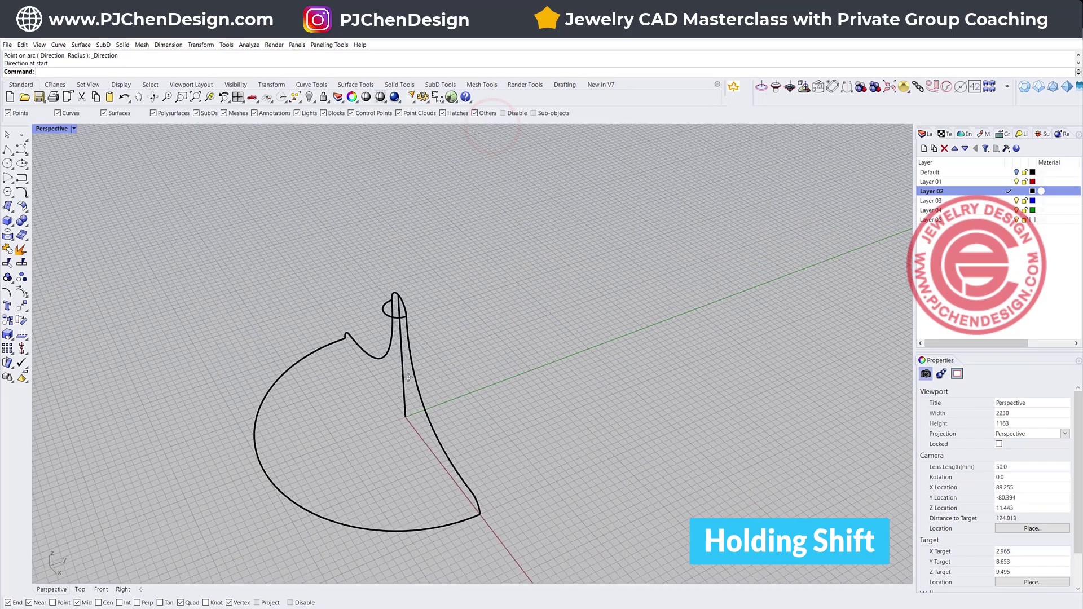
pyautogui.moveTo(408, 376); pyautogui.dragTo(365, 417, button='right')
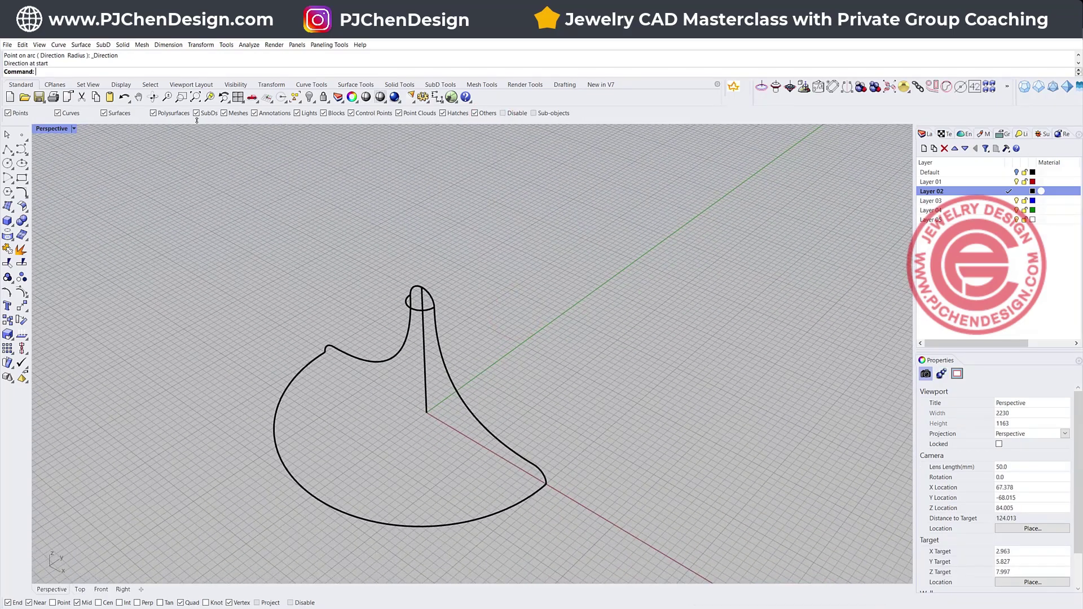
# - Sweep 2 Rails along both profile rails from the tip point, using the top circle and arc as shapes
pyautogui.click(84, 45)
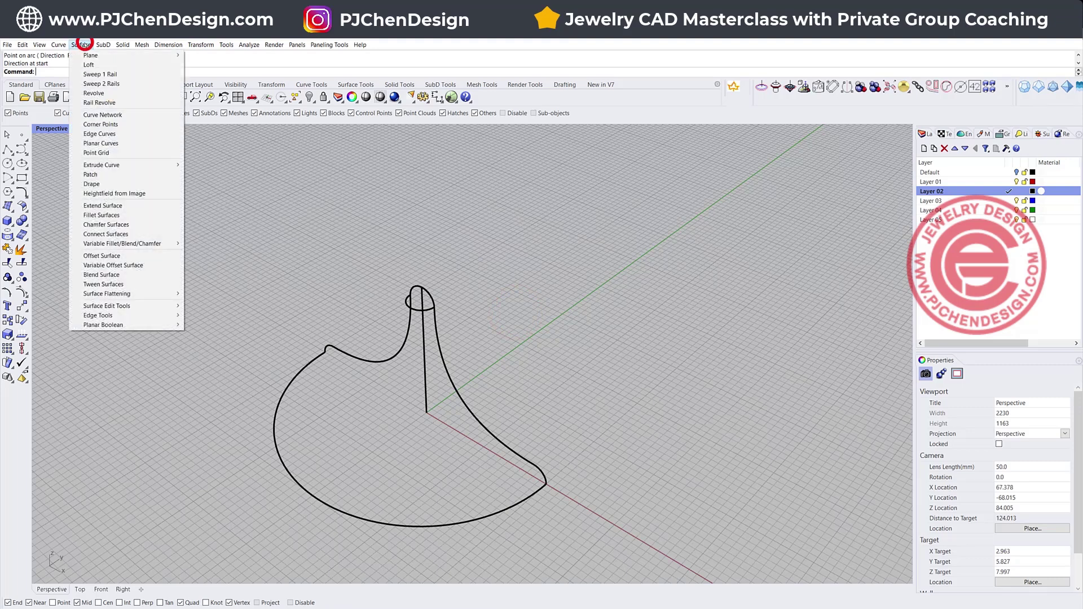
pyautogui.click(101, 85)
pyautogui.click(399, 350)
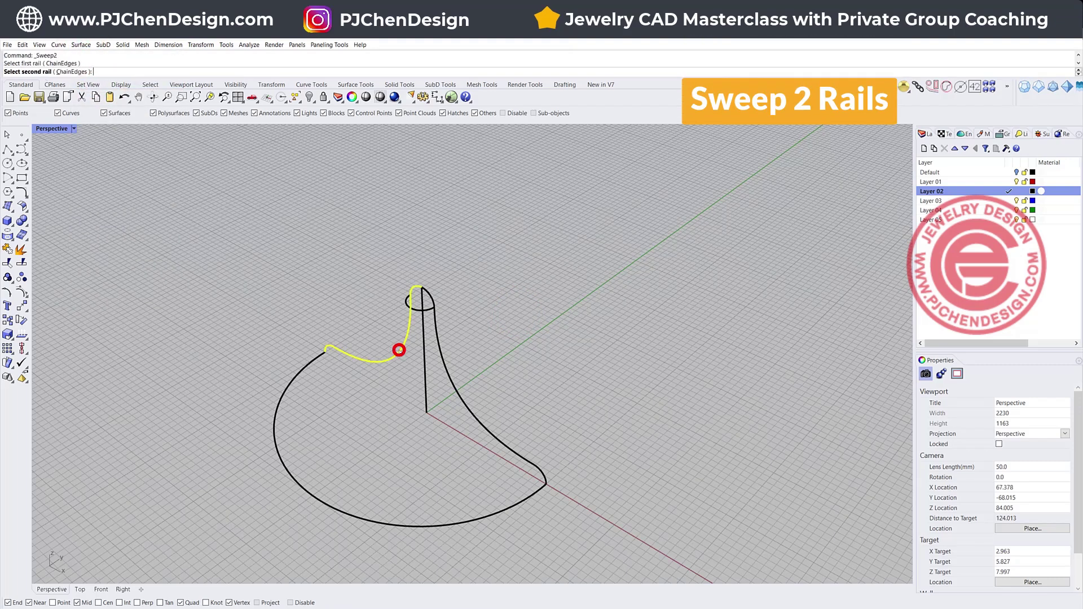
pyautogui.click(449, 377)
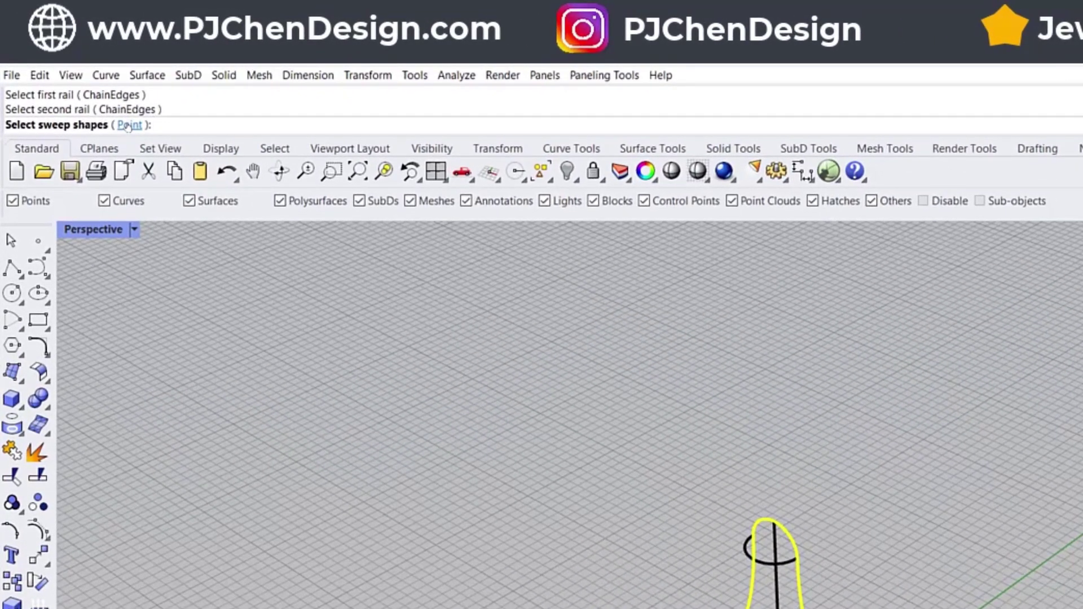
pyautogui.click(129, 124)
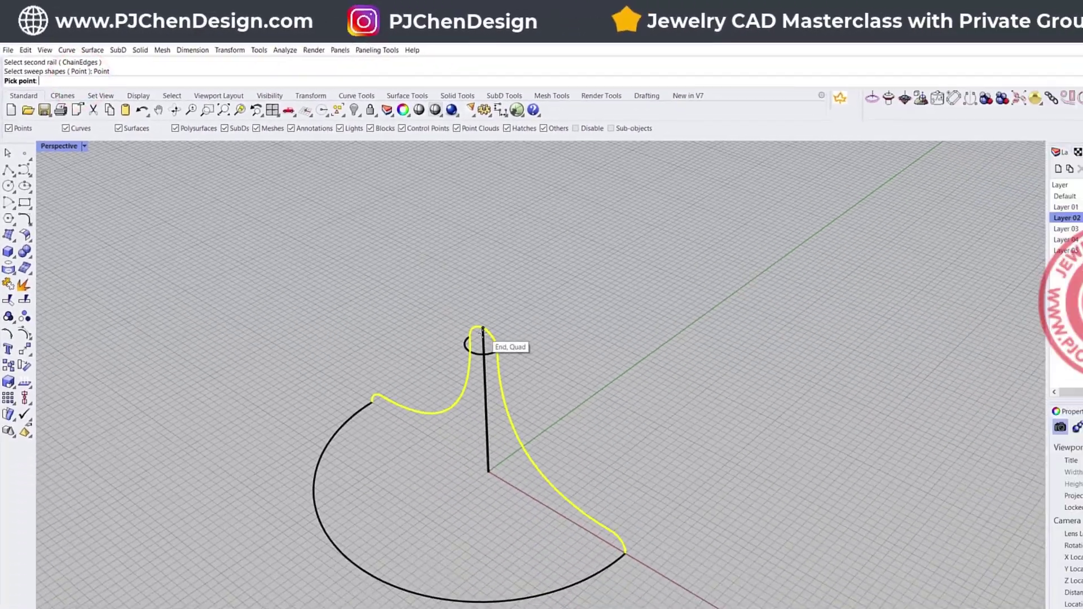
pyautogui.click(420, 291)
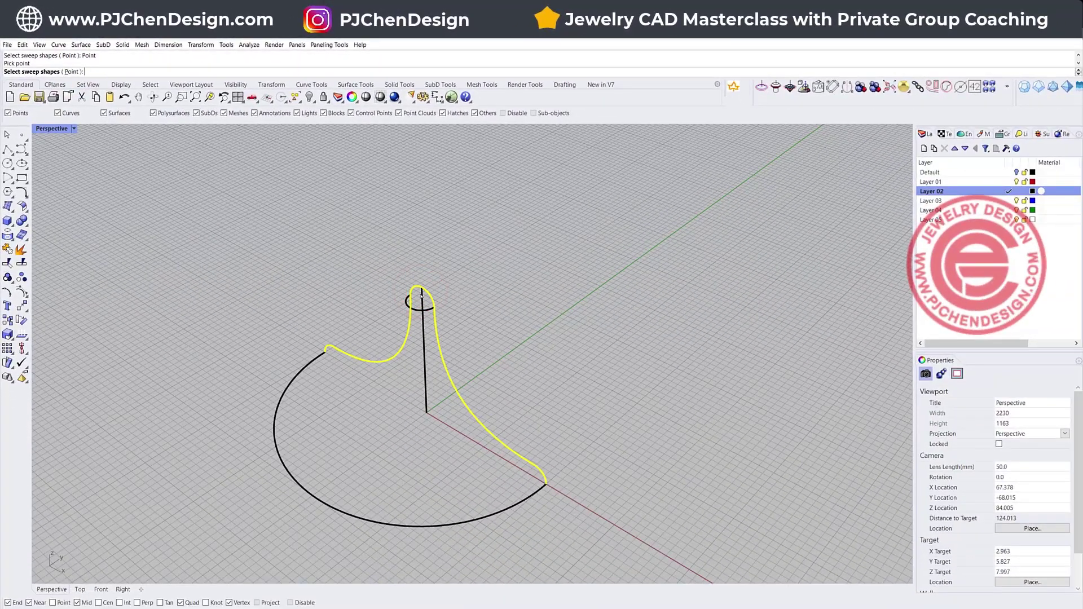
pyautogui.click(417, 309)
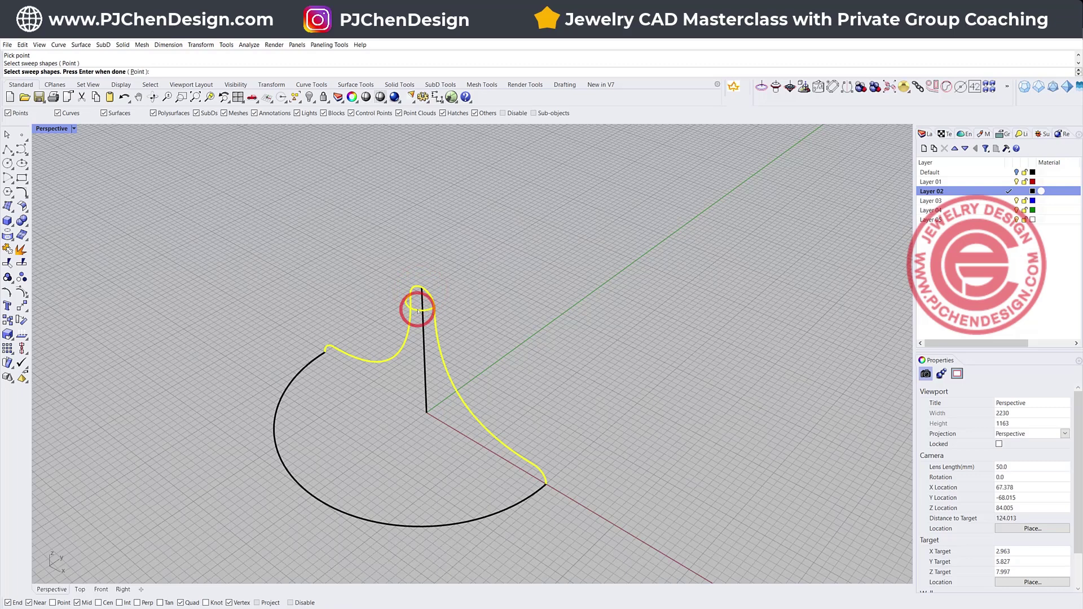
pyautogui.click(325, 506)
pyautogui.press('Return')
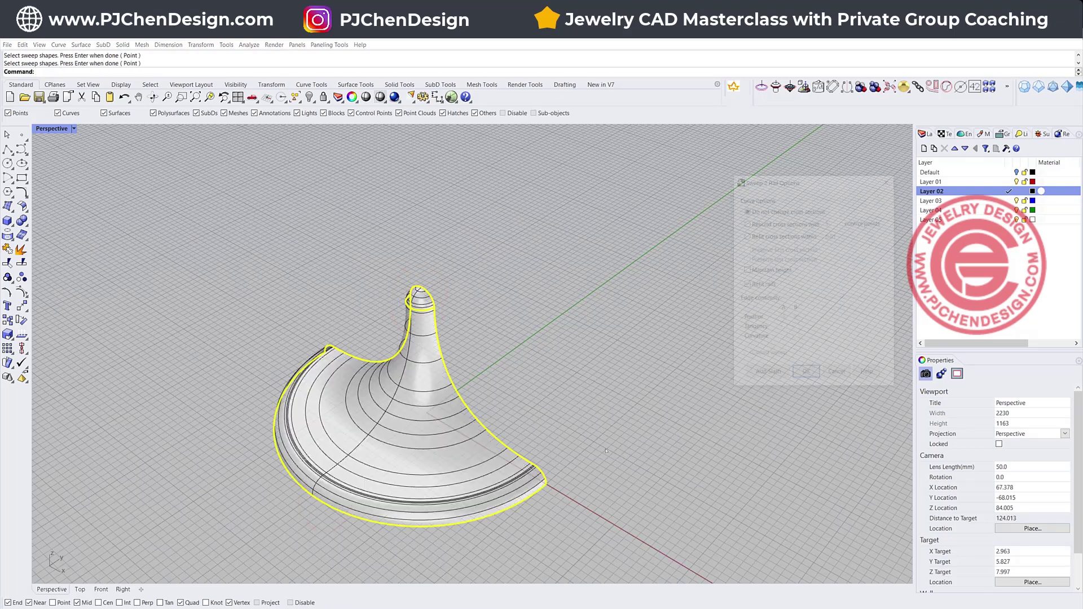
pyautogui.moveTo(597, 461); pyautogui.dragTo(761, 397, button='right')
# - Accept the sweep, mirror it downward in Front, and join both halves
pyautogui.click(803, 375)
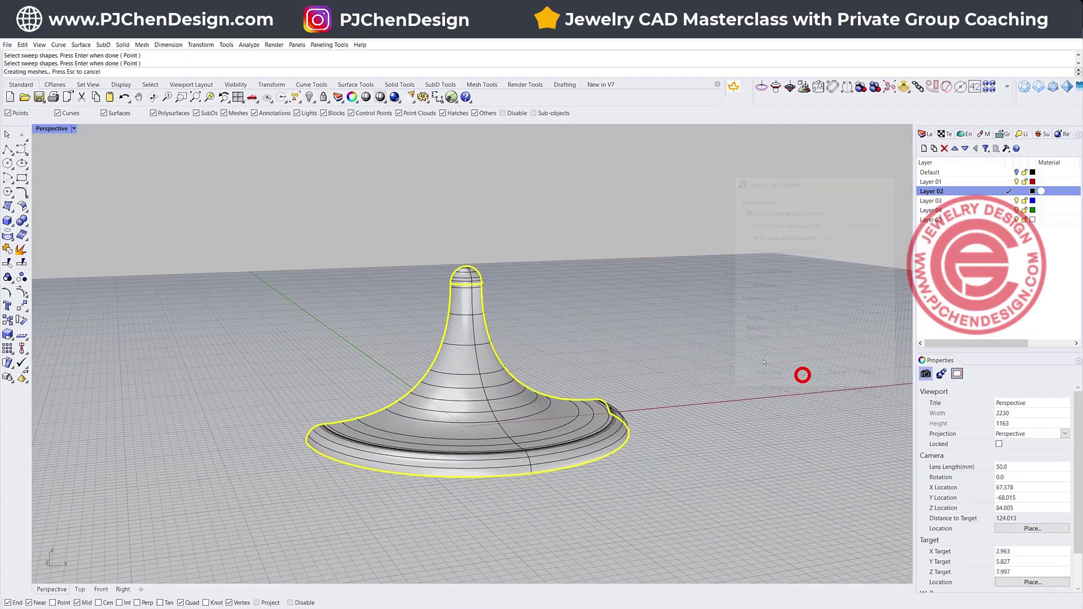
pyautogui.doubleClick(49, 130)
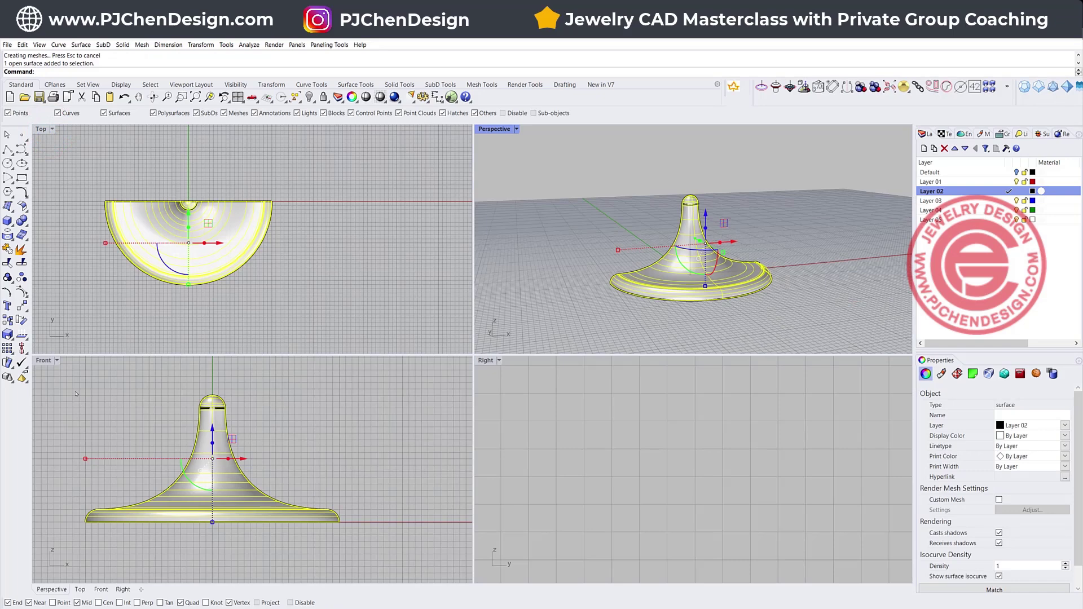
pyautogui.scroll(-2, 131, 448)
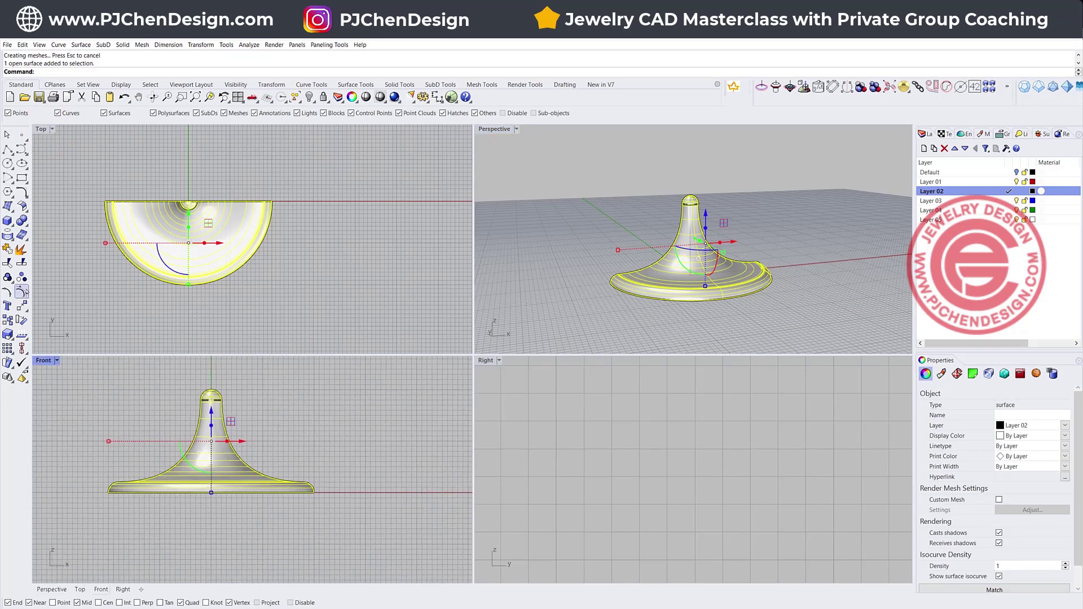
pyautogui.click(21, 306)
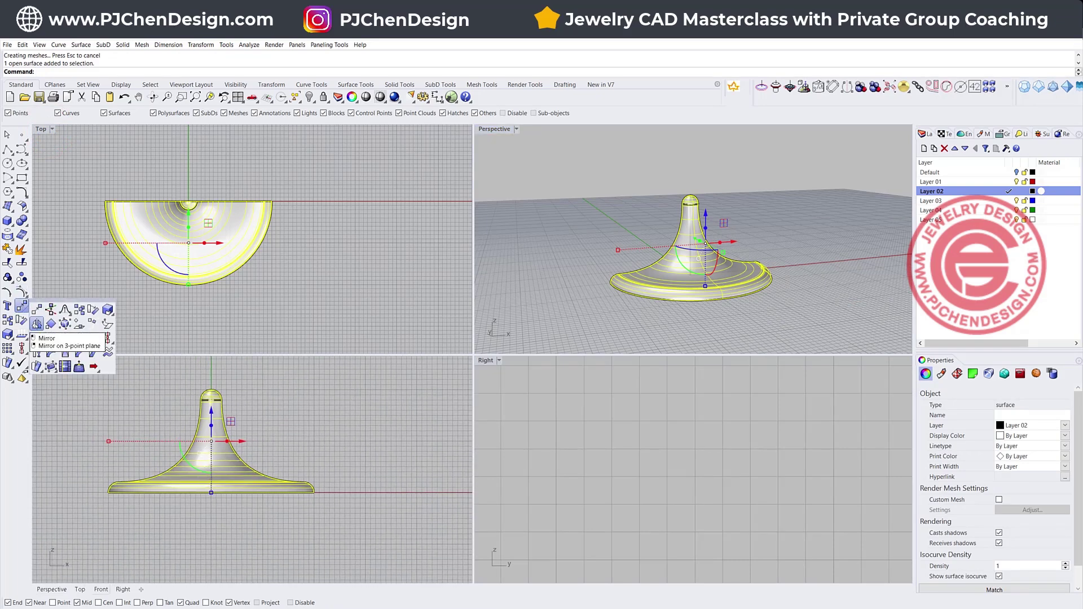
pyautogui.click(37, 324)
pyautogui.click(108, 490)
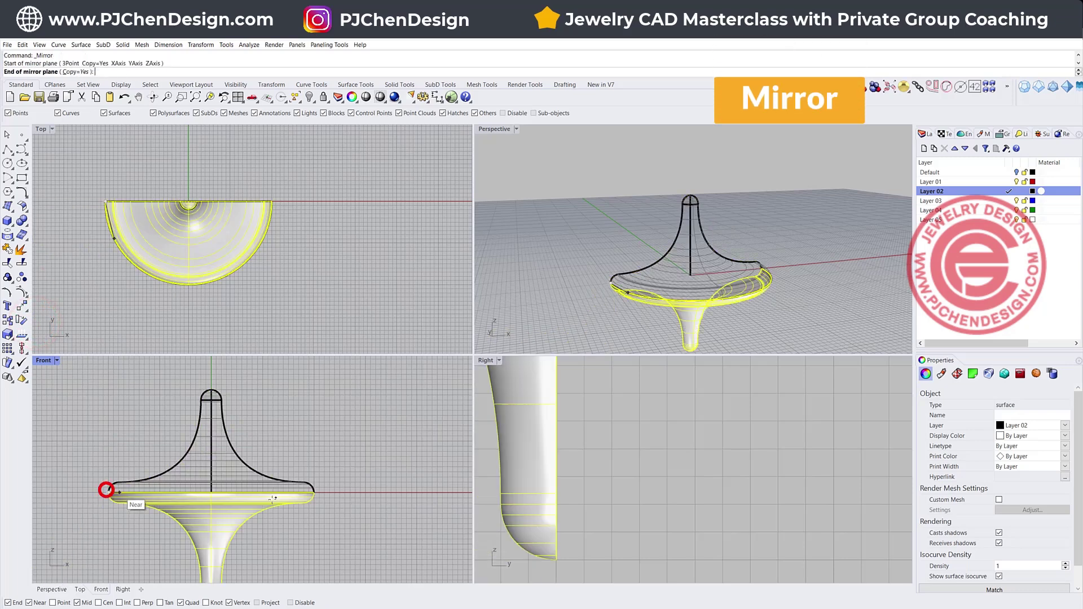
pyautogui.click(314, 496)
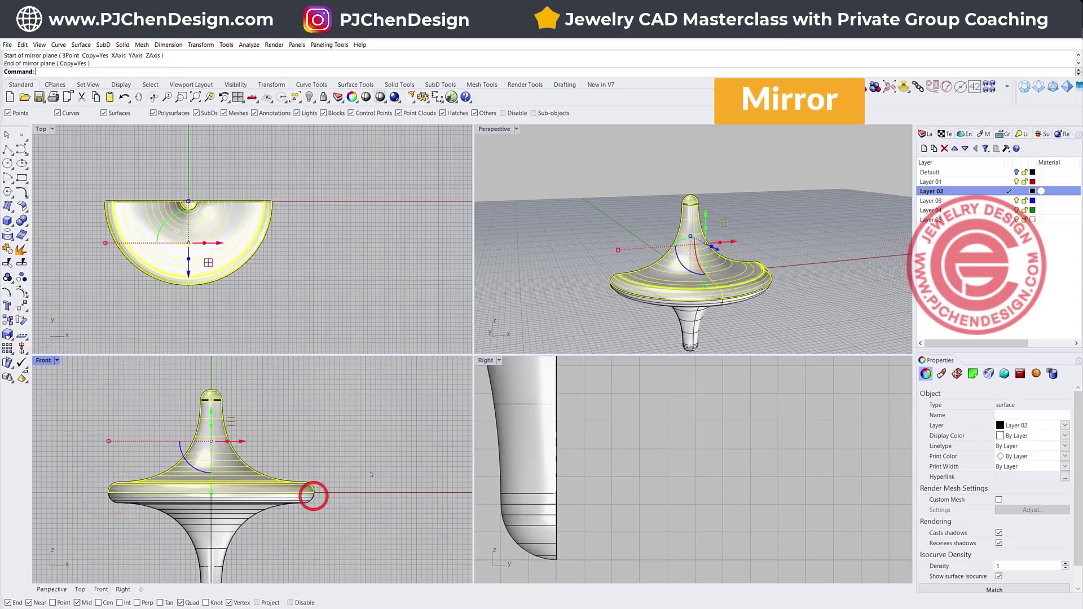
pyautogui.keyDown('shift'); pyautogui.click(220, 515); pyautogui.keyUp('shift')
pyautogui.click(7, 248)
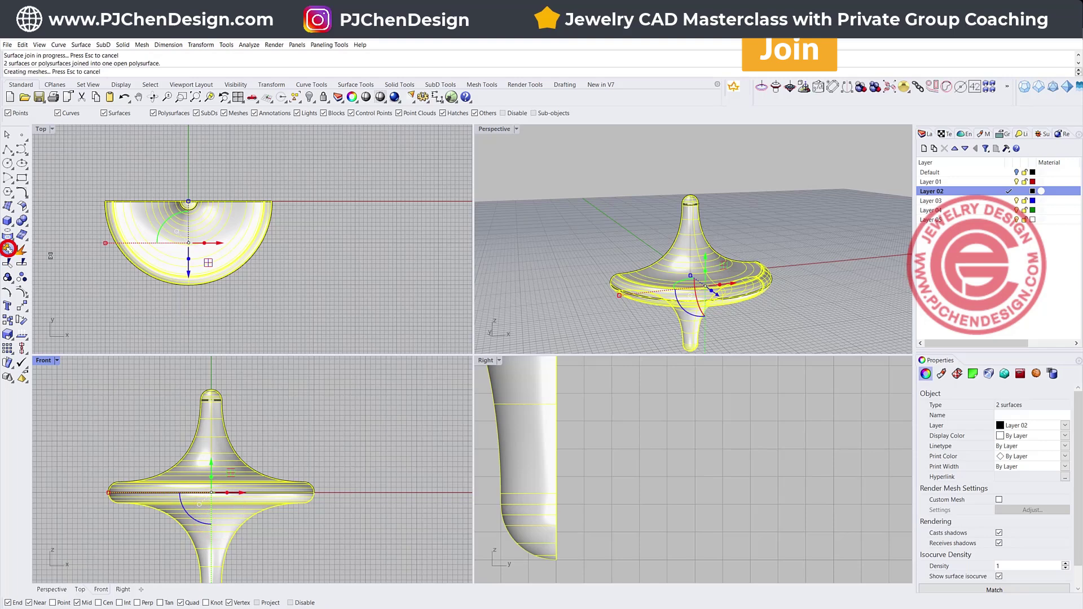
# - Mirror the joined half across the centre line in the Top view
pyautogui.moveTo(118, 246); pyautogui.dragTo(119, 259, button='right')
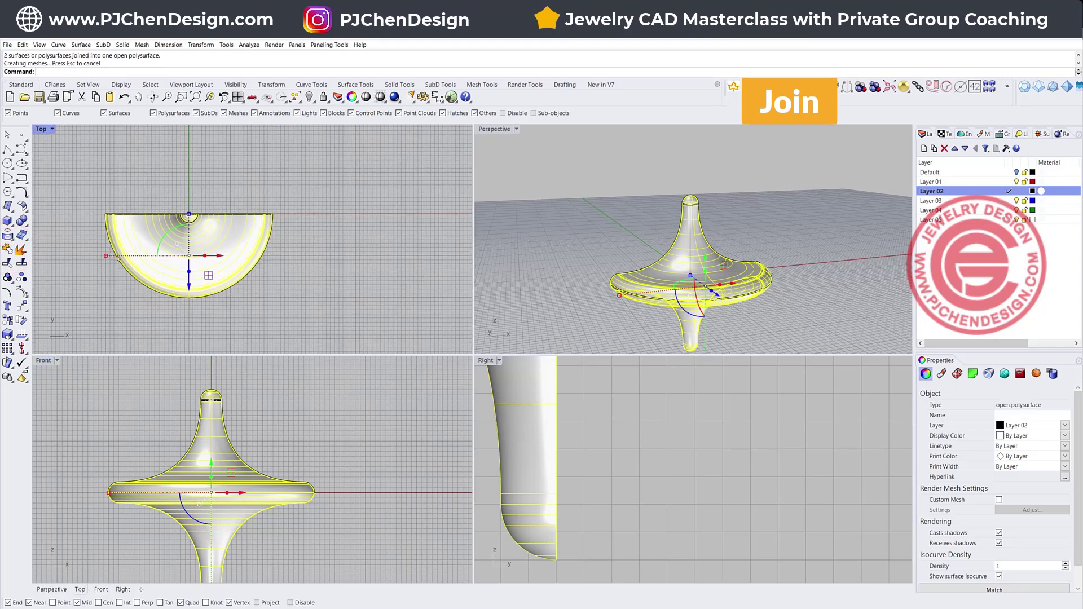
pyautogui.click(23, 306)
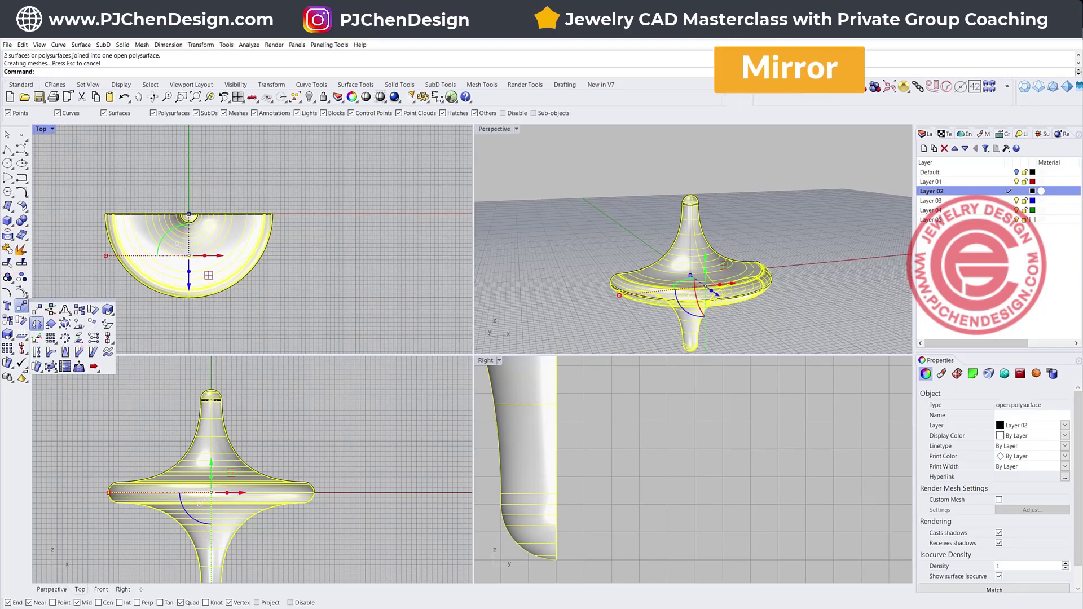
pyautogui.click(37, 323)
pyautogui.click(103, 212)
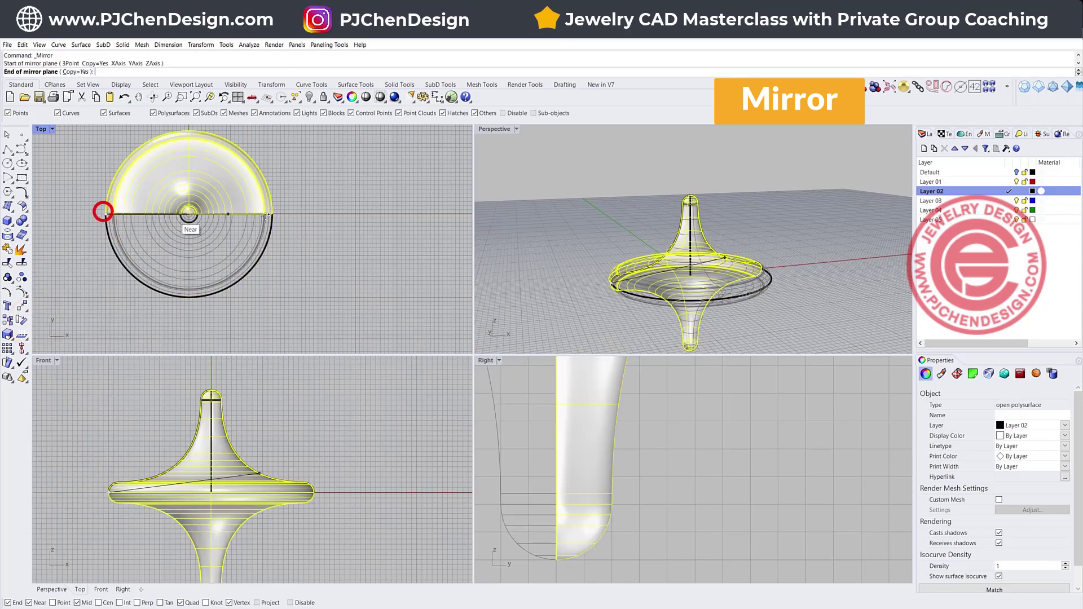
pyautogui.click(285, 215)
pyautogui.click(416, 289)
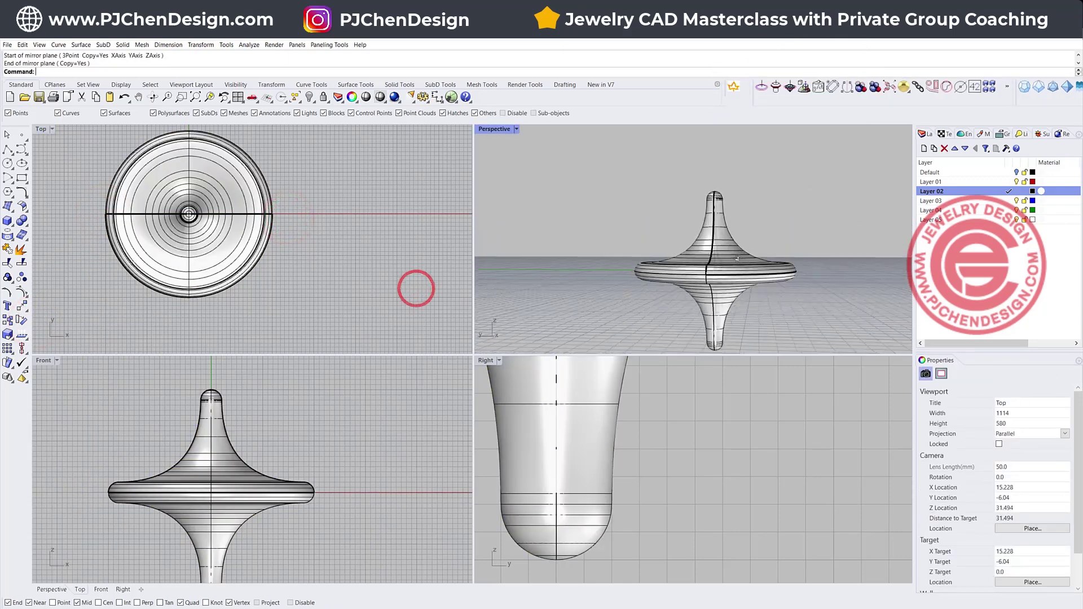
# - Rotate the mirrored copy 90° with the gumball and inspect it in Perspective
pyautogui.click(655, 270)
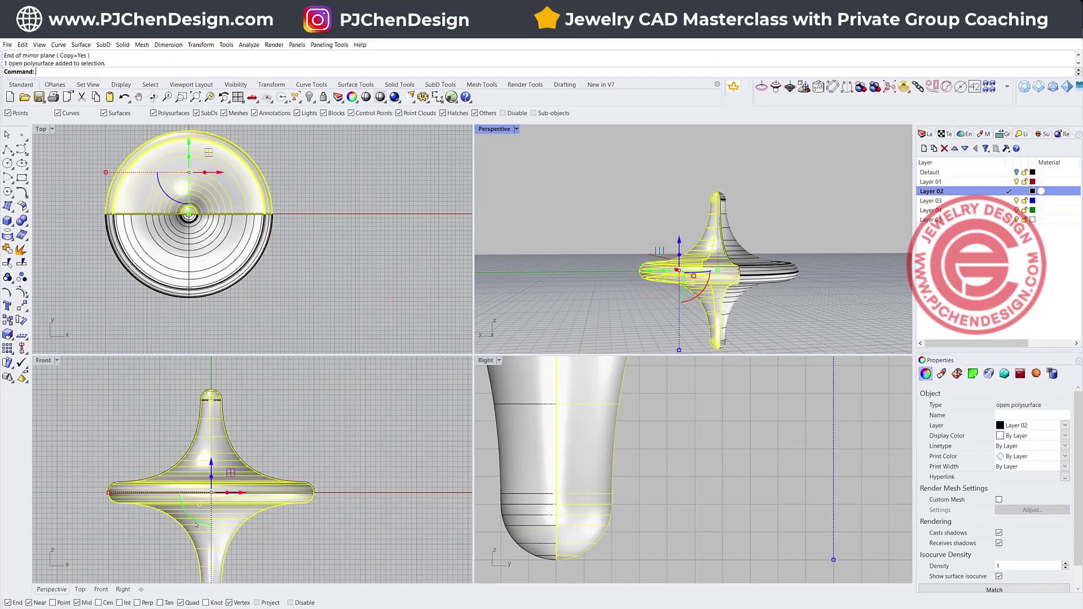
pyautogui.keyDown('shift'); pyautogui.moveTo(196, 524); pyautogui.dragTo(308, 525); pyautogui.keyUp('shift')
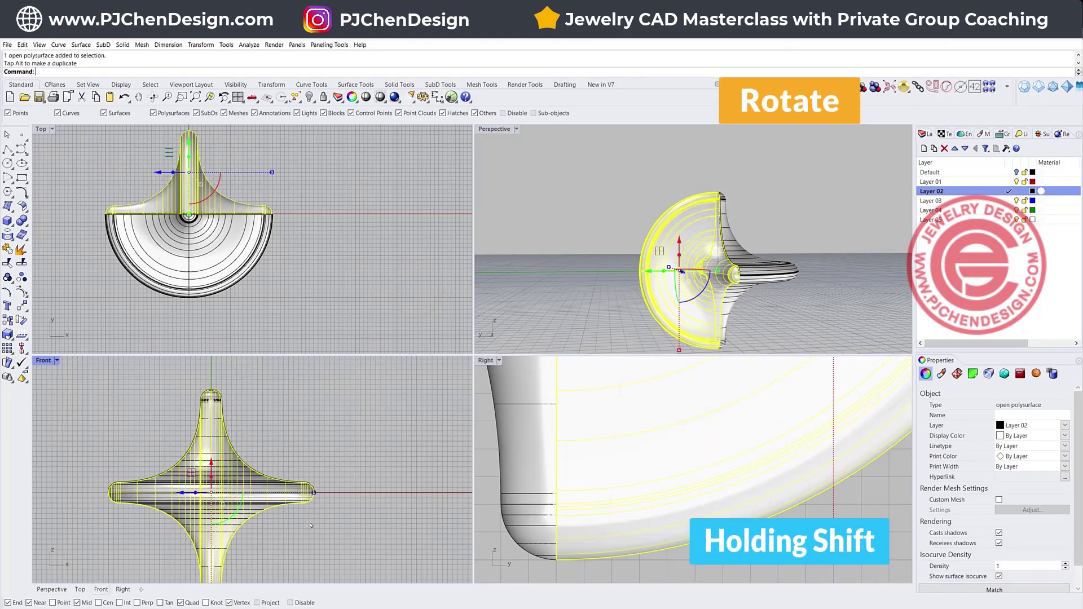
pyautogui.click(360, 416)
pyautogui.moveTo(649, 282); pyautogui.dragTo(653, 257, button='right')
pyautogui.scroll(2, 653, 258)
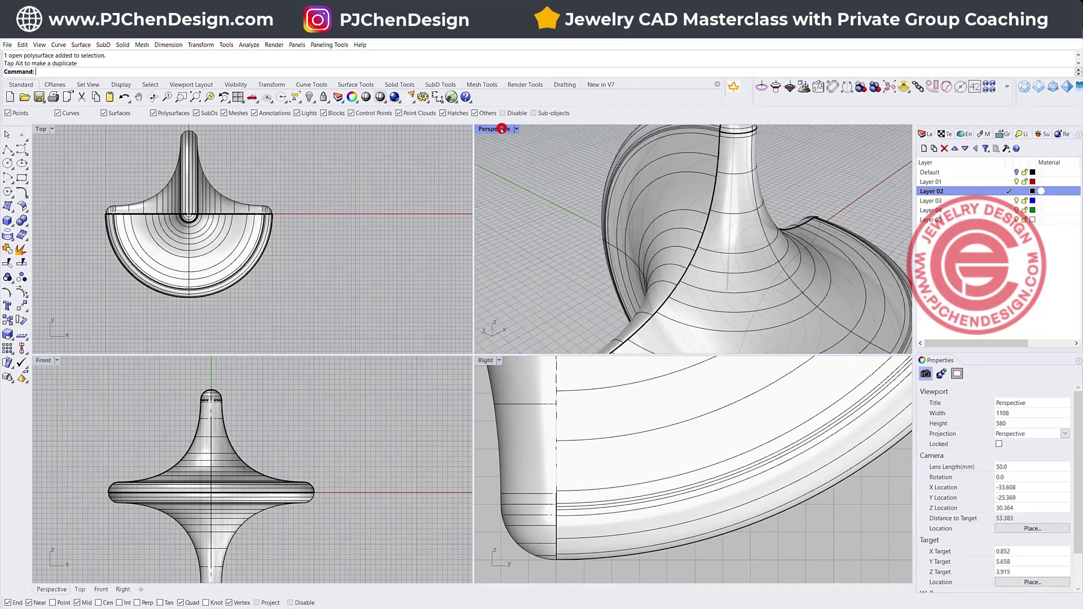
pyautogui.doubleClick(494, 130)
# - Inspect the two overlapping polysurfaces by selecting the lower and upper halves in turn
pyautogui.scroll(-2, 523, 296)
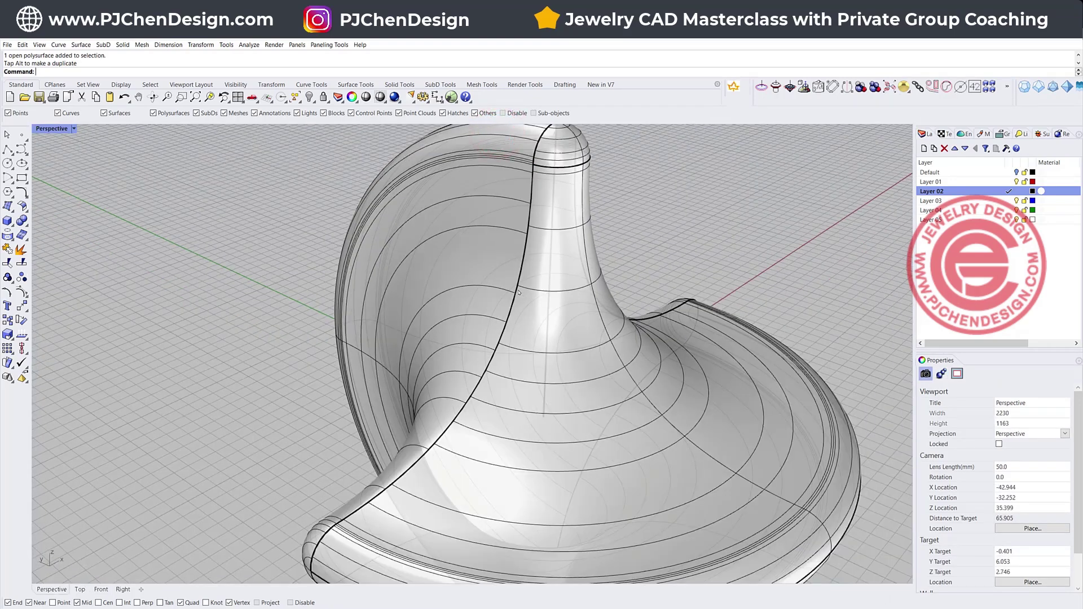
pyautogui.click(519, 292)
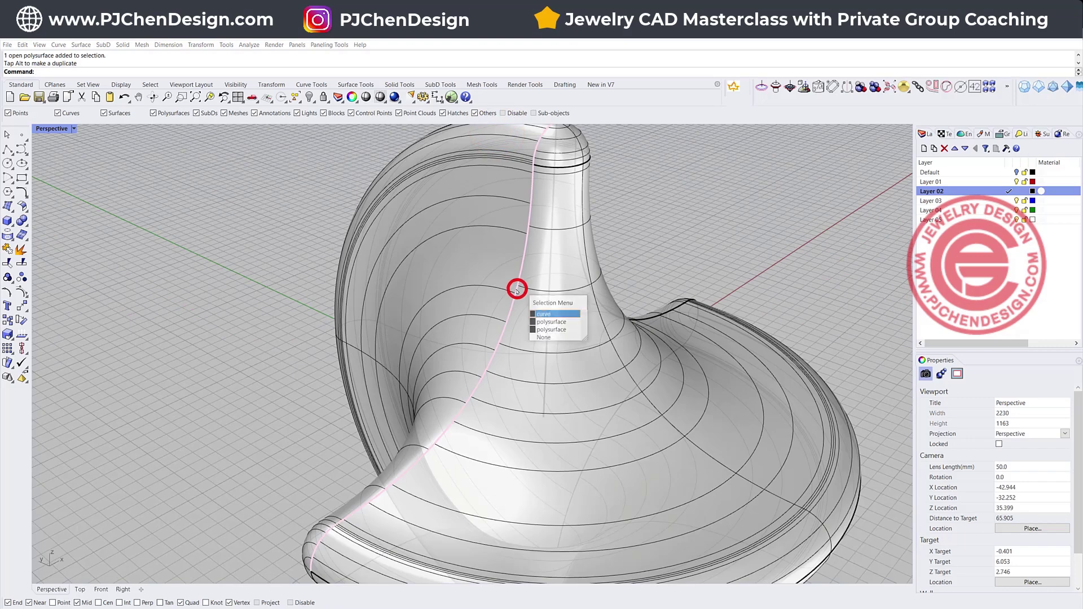
pyautogui.click(515, 330)
pyautogui.keyDown('shift'); pyautogui.click(449, 274); pyautogui.keyUp('shift')
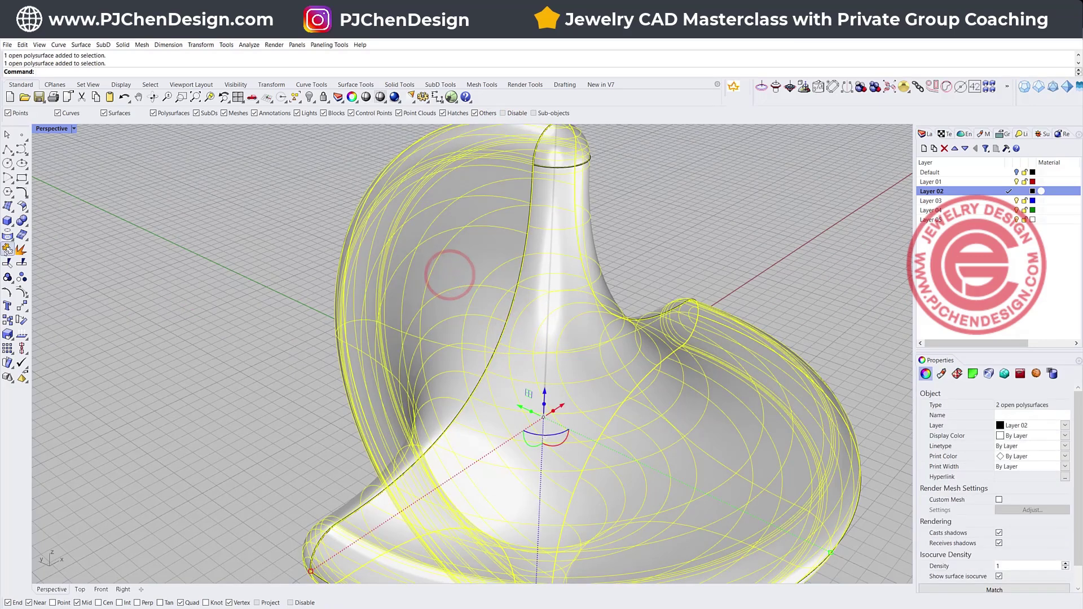
pyautogui.click(415, 284)
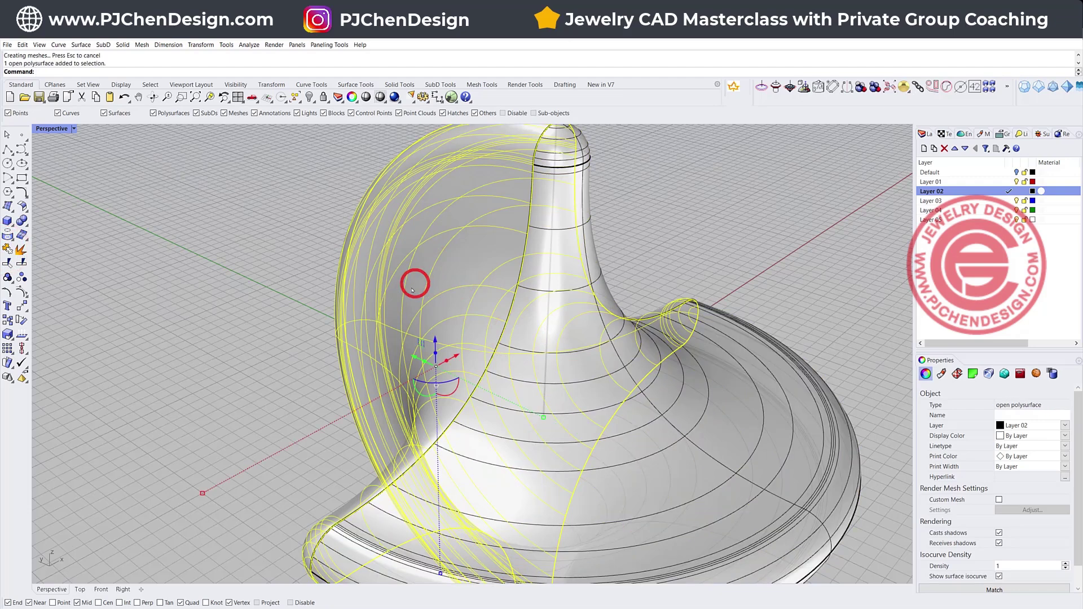
pyautogui.click(258, 310)
pyautogui.click(439, 292)
pyautogui.click(179, 194)
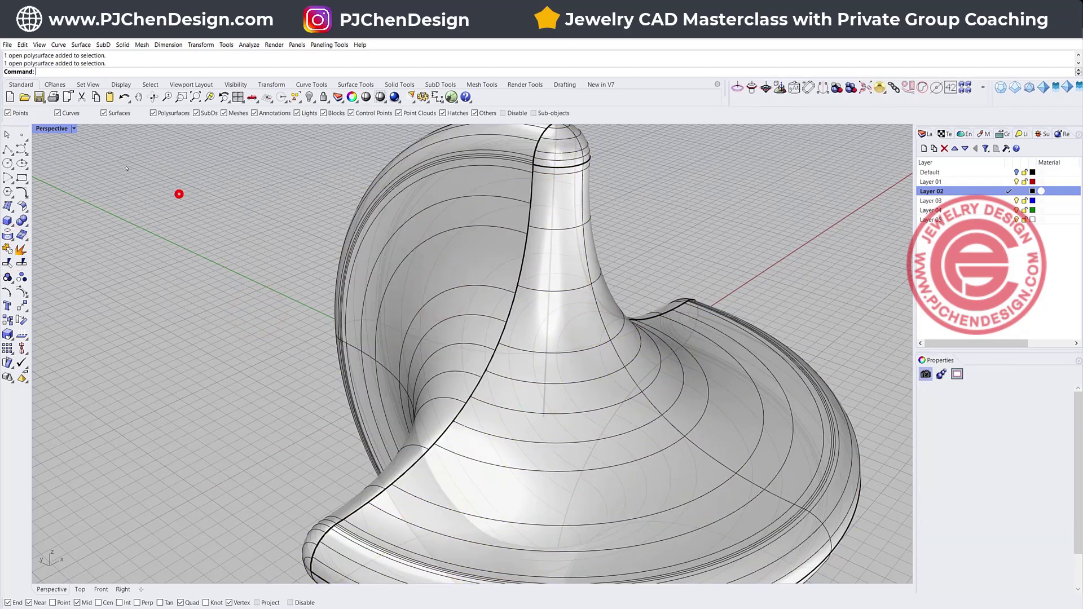
# - Restore the four-viewport layout, then maximize the Top view
pyautogui.click(58, 128)
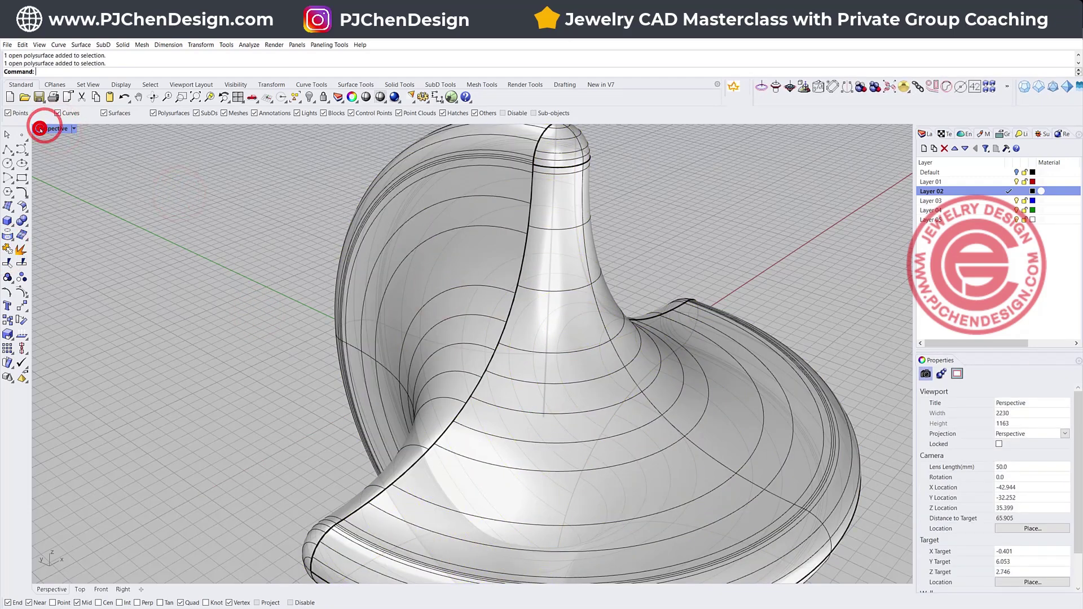
pyautogui.doubleClick(45, 129)
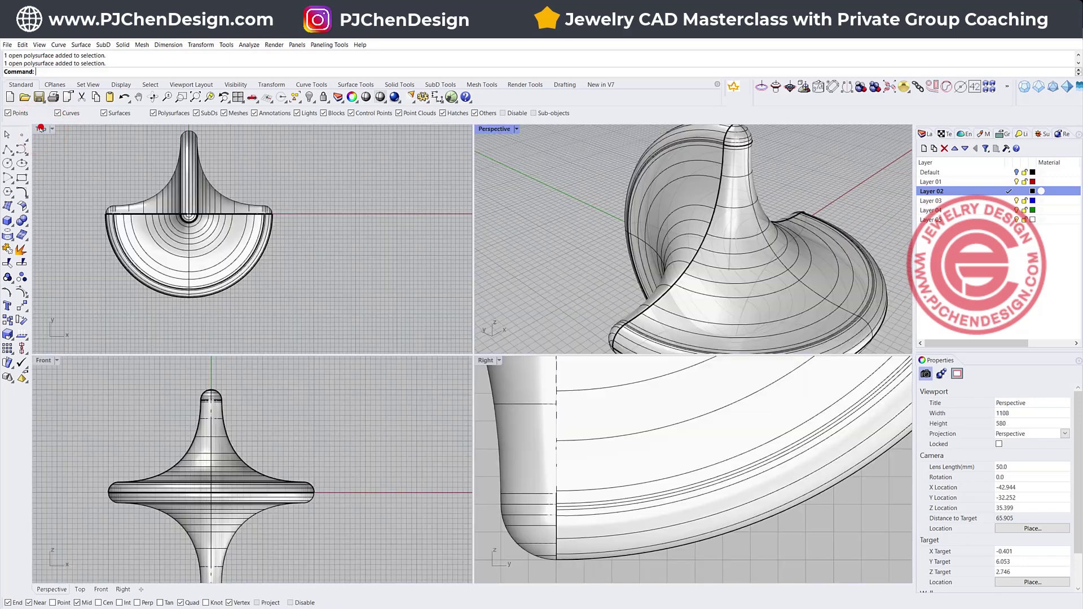
pyautogui.doubleClick(41, 128)
pyautogui.scroll(4, 141, 267)
pyautogui.scroll(-2, 141, 267)
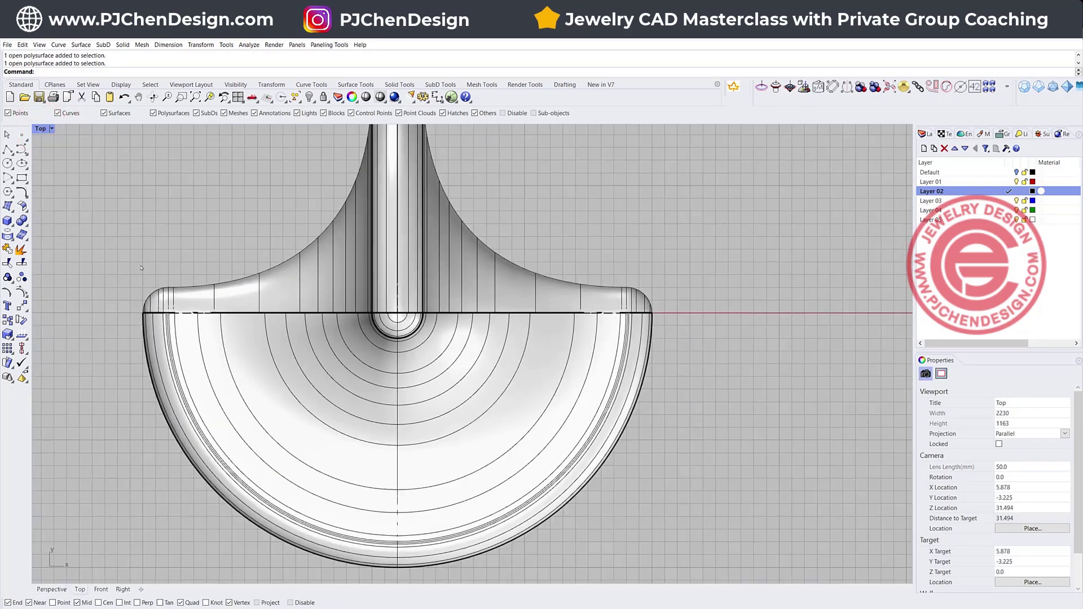
# - Draw a thin rectangle across the center seam in the Top view
pyautogui.click(20, 177)
pyautogui.scroll(3, 125, 271)
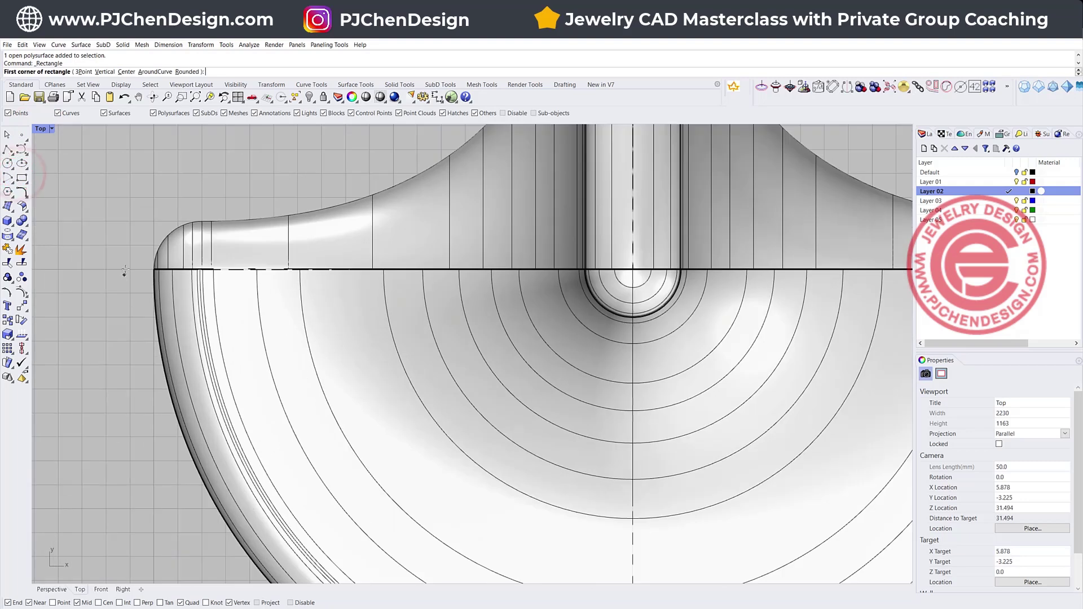
pyautogui.click(129, 262)
pyautogui.scroll(-3, 128, 262)
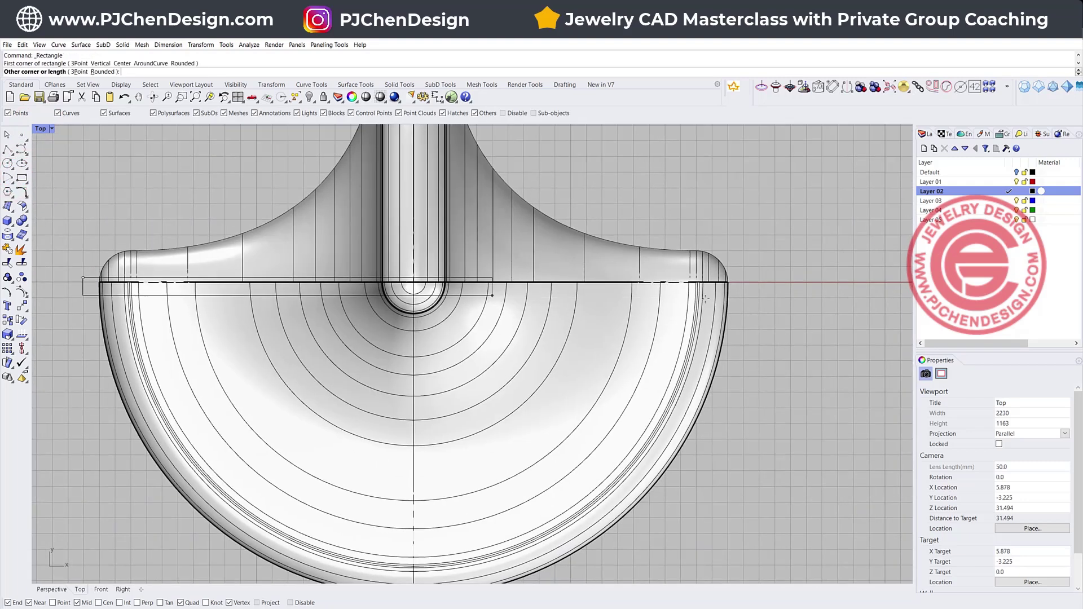
pyautogui.click(741, 286)
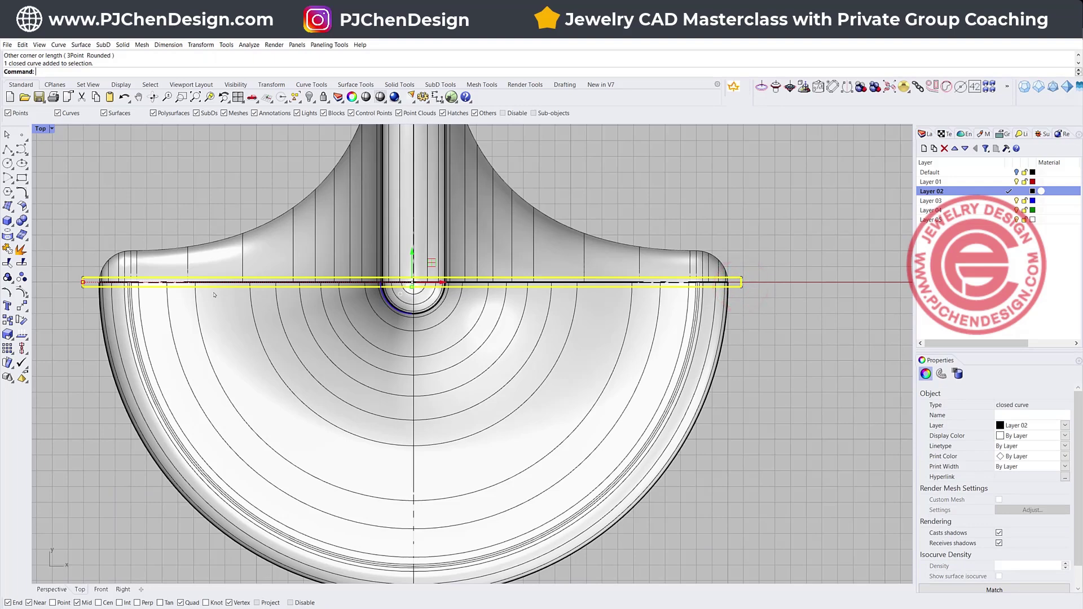
# - Align the rectangle by horizontal centers at 0 so it sits centered on the seam
pyautogui.click(23, 350)
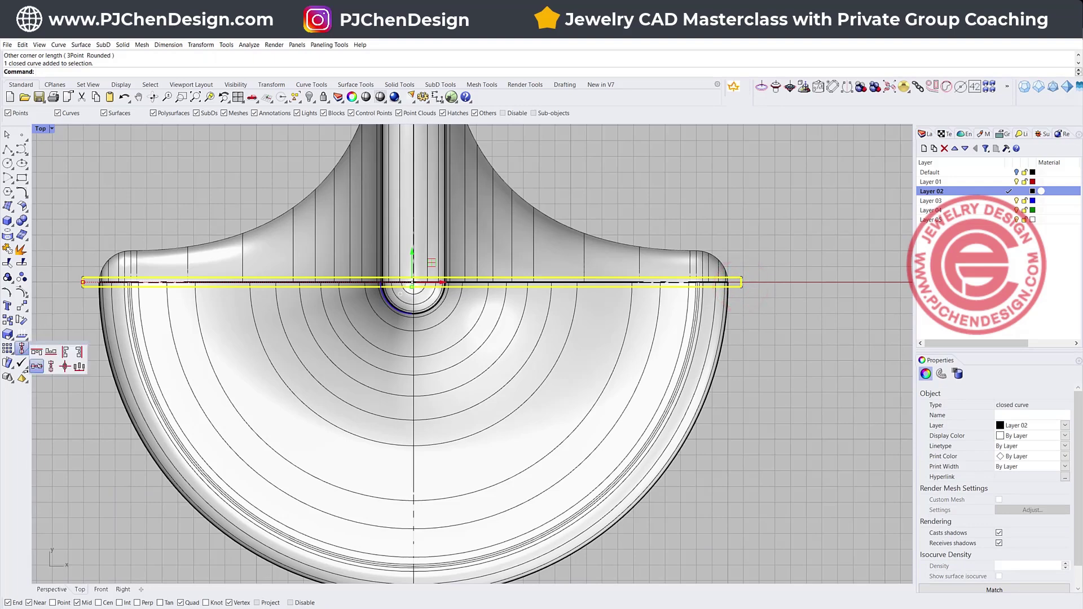
pyautogui.click(37, 365)
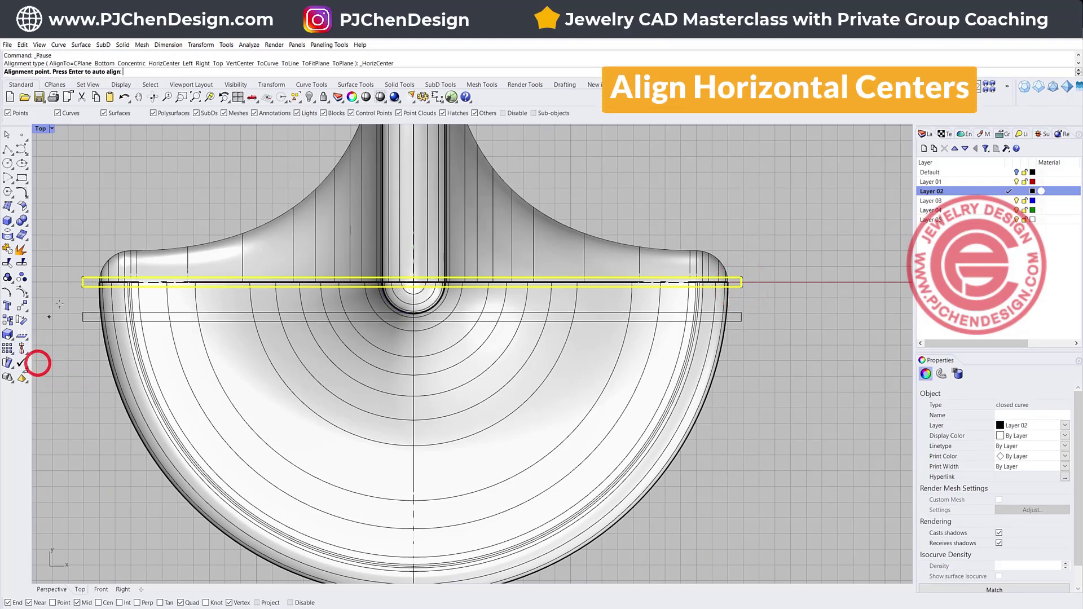
pyautogui.write('0')
pyautogui.press('Return')
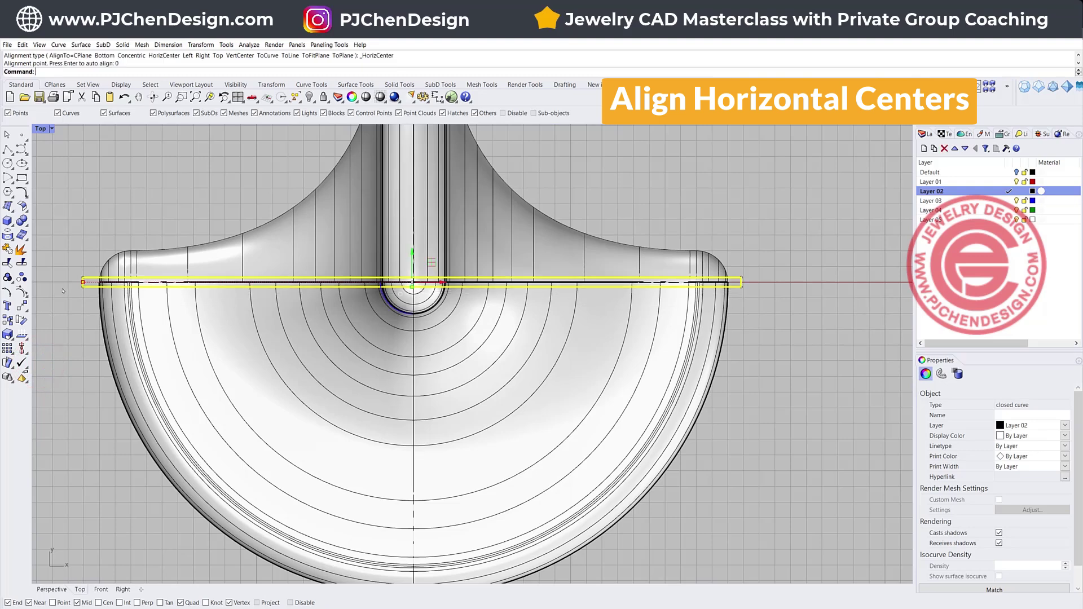
pyautogui.scroll(2, 117, 287)
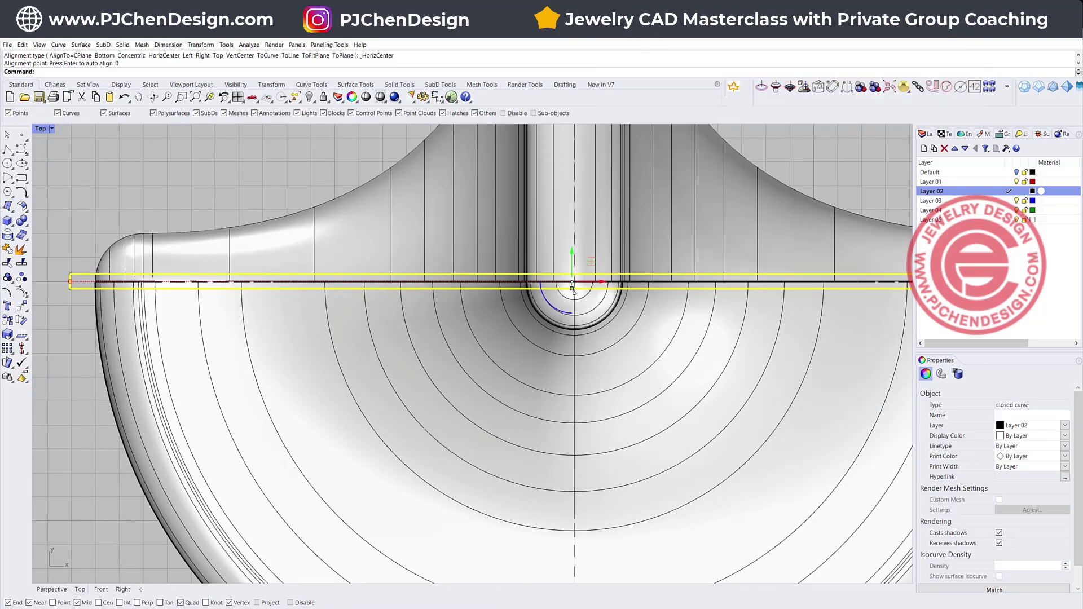
pyautogui.moveTo(572, 289)
pyautogui.mouseDown()
pyautogui.moveTo(505, 289)
pyautogui.moveTo(574, 289)
pyautogui.mouseUp()
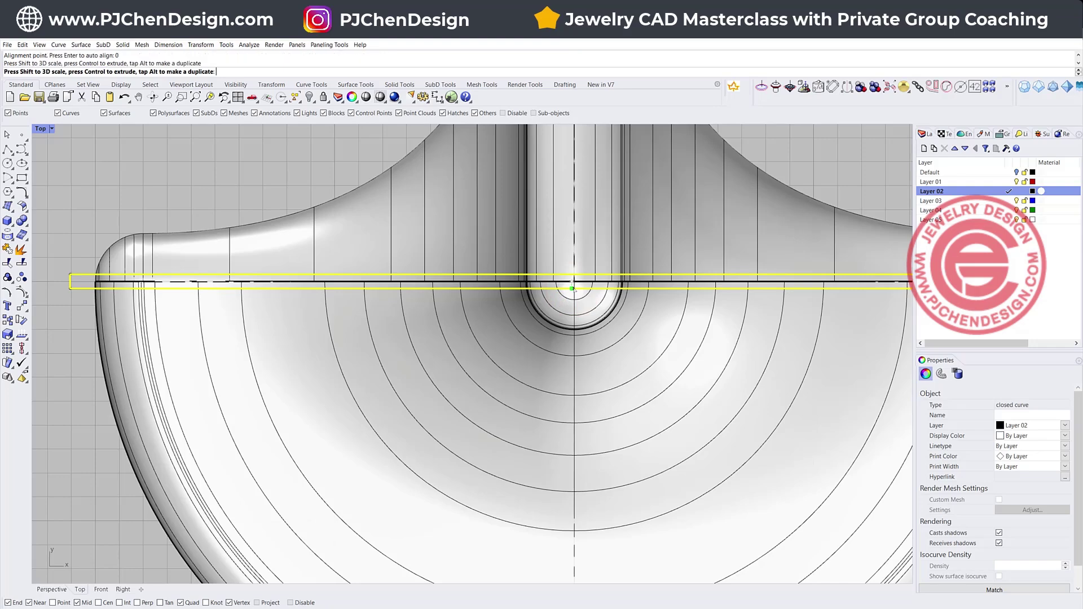
pyautogui.scroll(3, 573, 288)
pyautogui.click(572, 288)
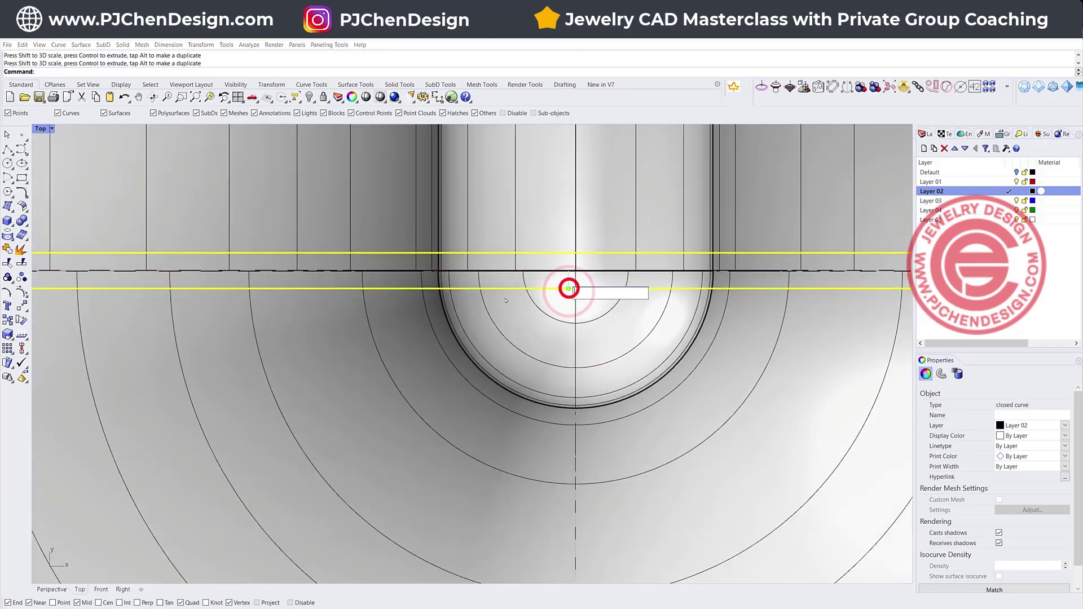
pyautogui.scroll(-3, 343, 311)
pyautogui.click(137, 331)
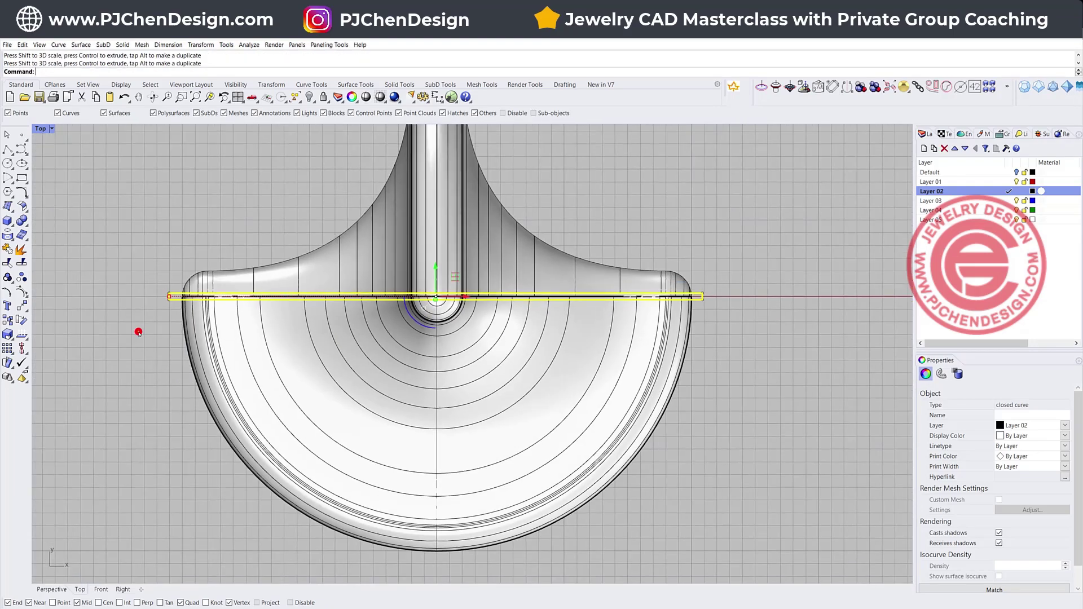
# - Trim away the strips of both halves lying inside the rectangle
pyautogui.scroll(4, 176, 303)
pyautogui.scroll(2, 176, 303)
pyautogui.click(148, 308)
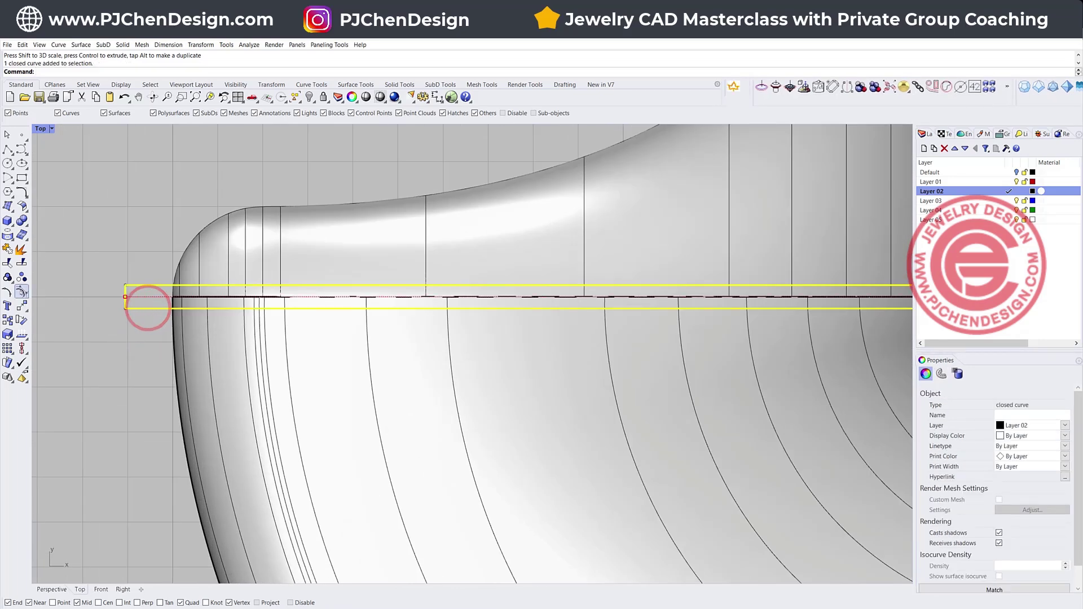
pyautogui.click(9, 263)
pyautogui.scroll(2, 164, 288)
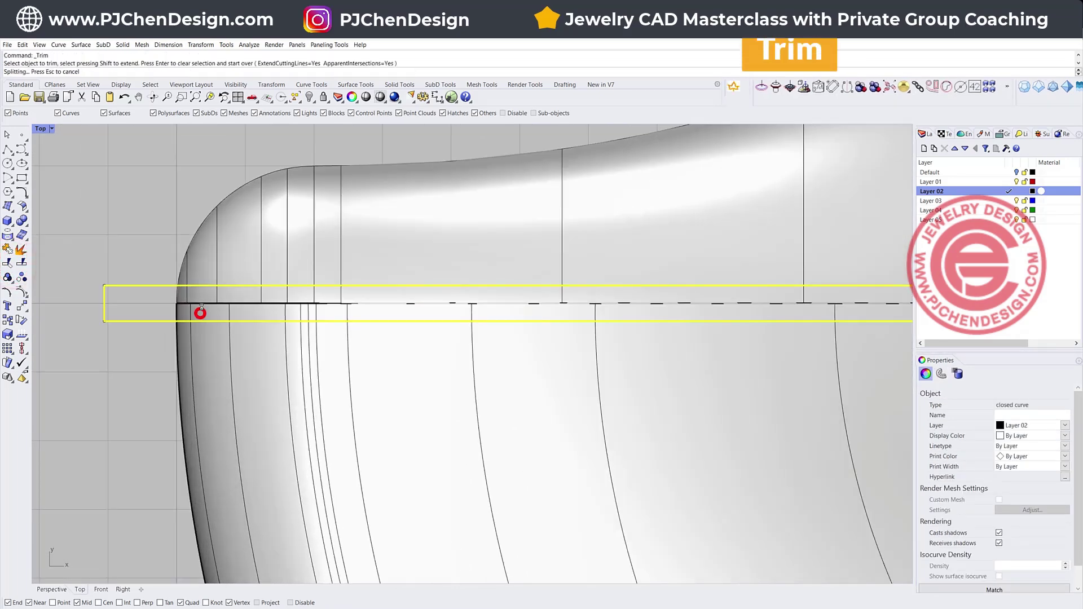
pyautogui.click(200, 313)
pyautogui.click(206, 297)
pyautogui.scroll(-6, 205, 299)
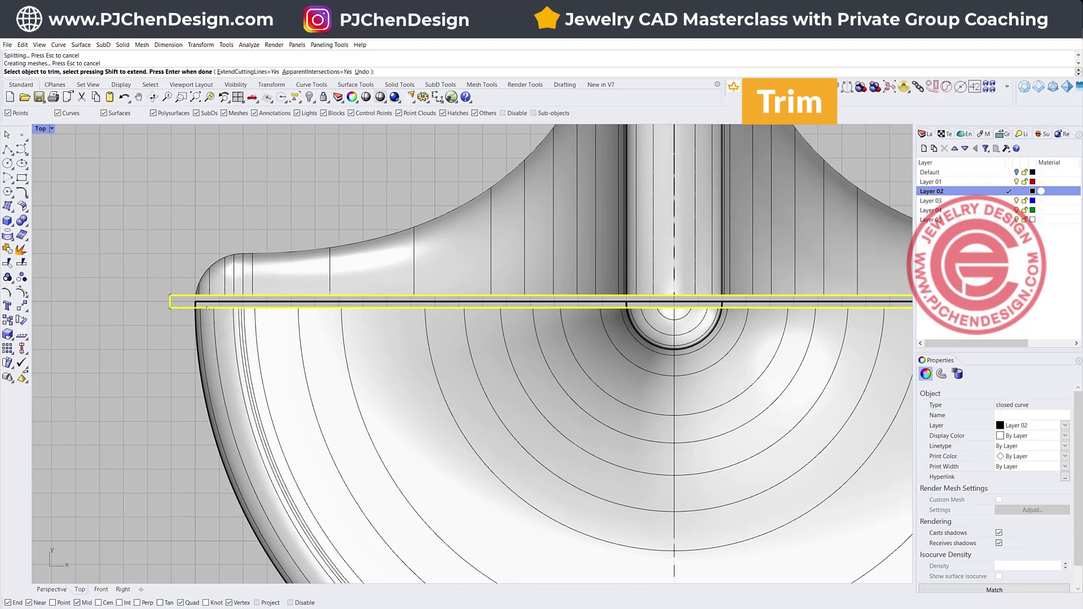
pyautogui.press('Return')
pyautogui.moveTo(739, 311); pyautogui.dragTo(721, 301)
# - Delete the cutting rectangle and switch the large view to Perspective
pyautogui.press('Delete')
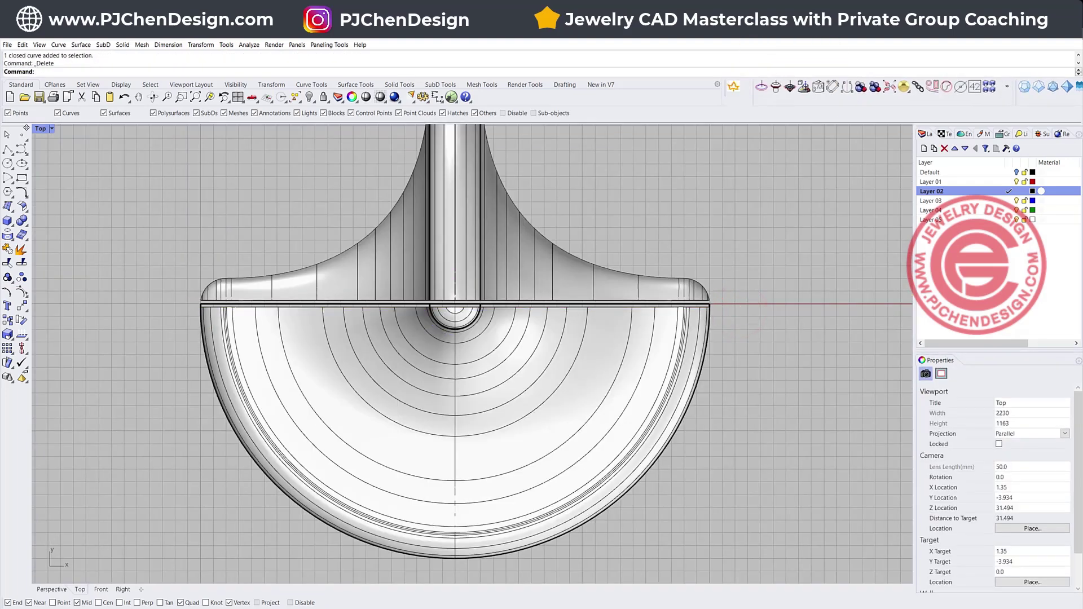
pyautogui.click(38, 129)
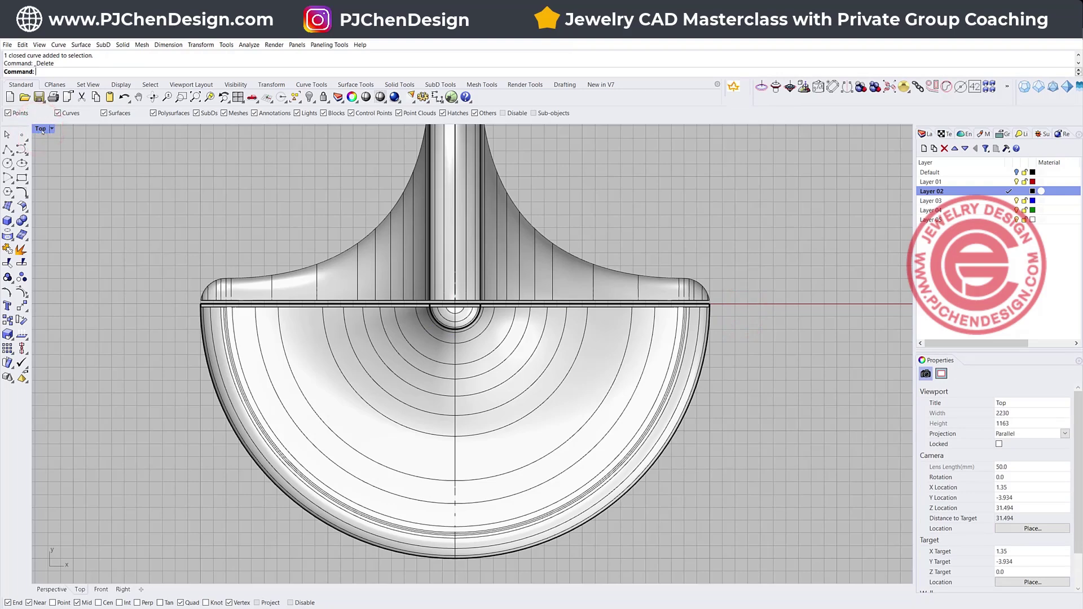
pyautogui.hotkey('ctrl', 'F3')
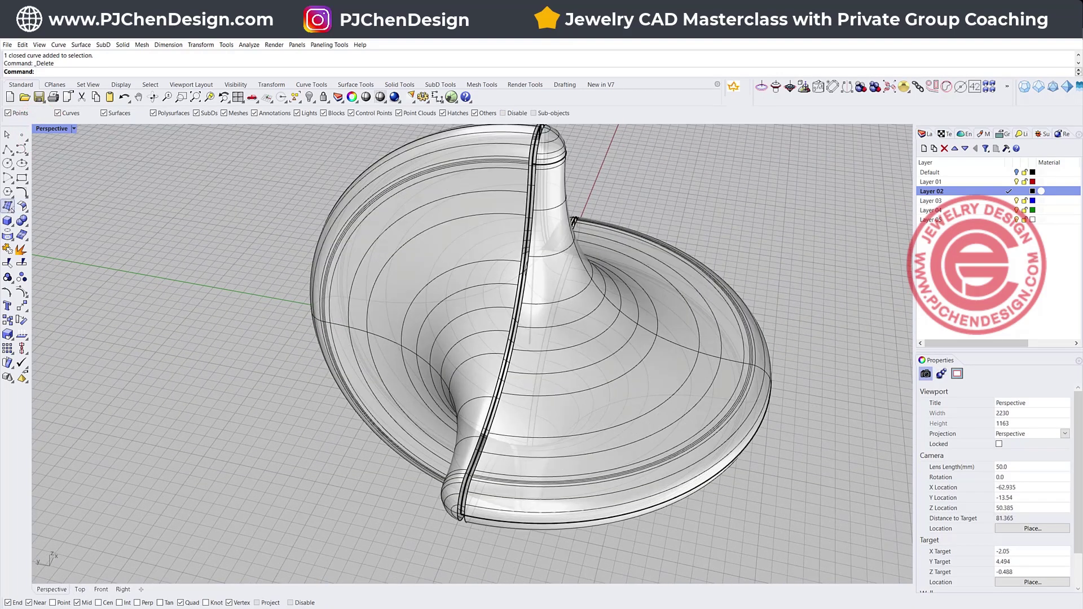
# - Create a Blend Surface with ChainEdges between the two trimmed seam edges
pyautogui.click(22, 207)
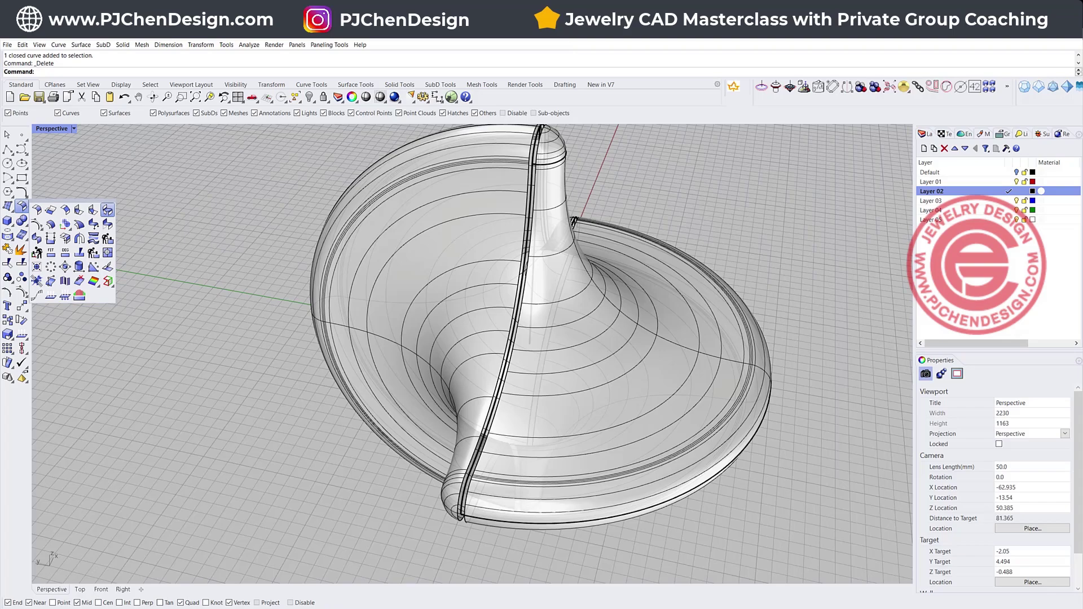
pyautogui.click(106, 210)
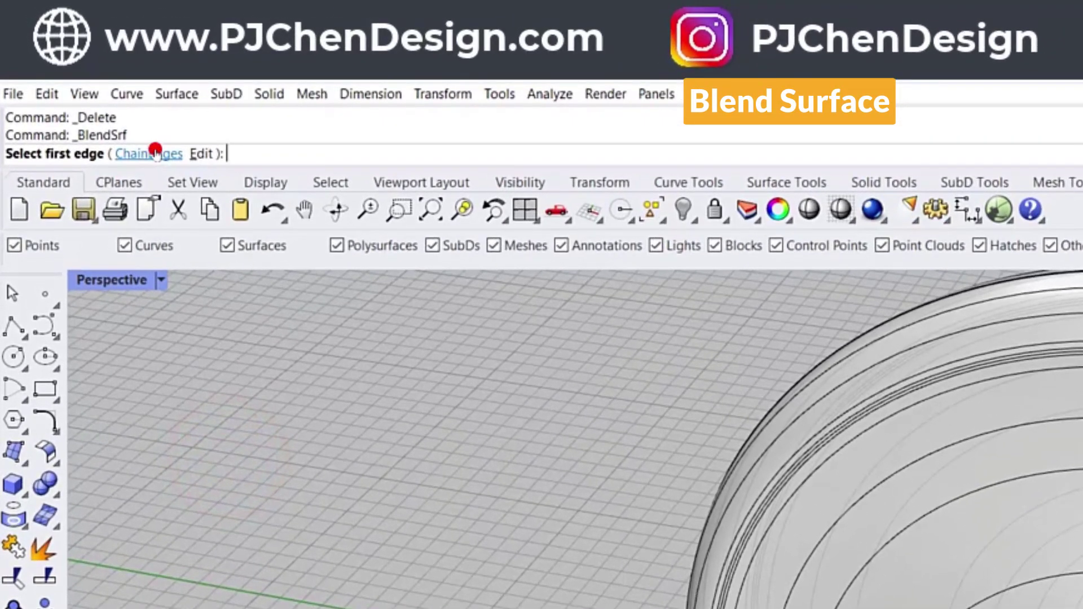
pyautogui.click(155, 152)
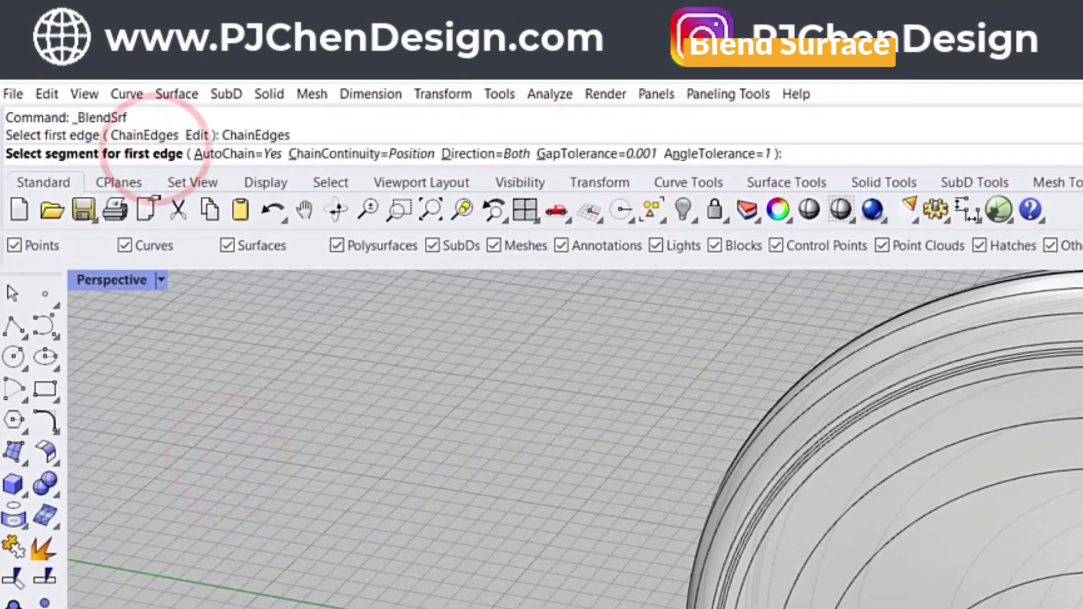
pyautogui.scroll(3, 576, 438)
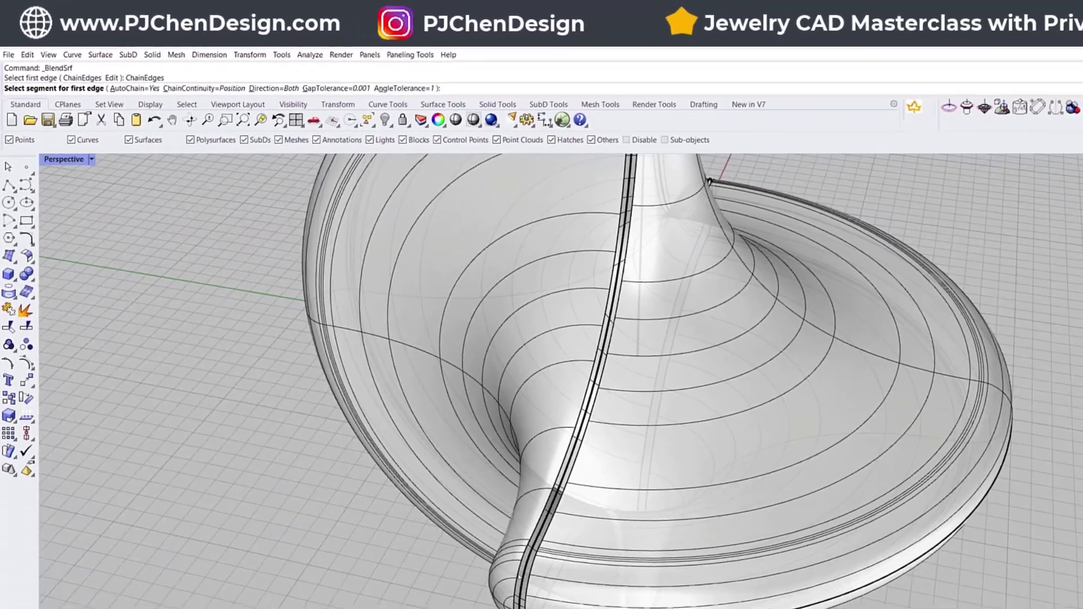
pyautogui.click(429, 477)
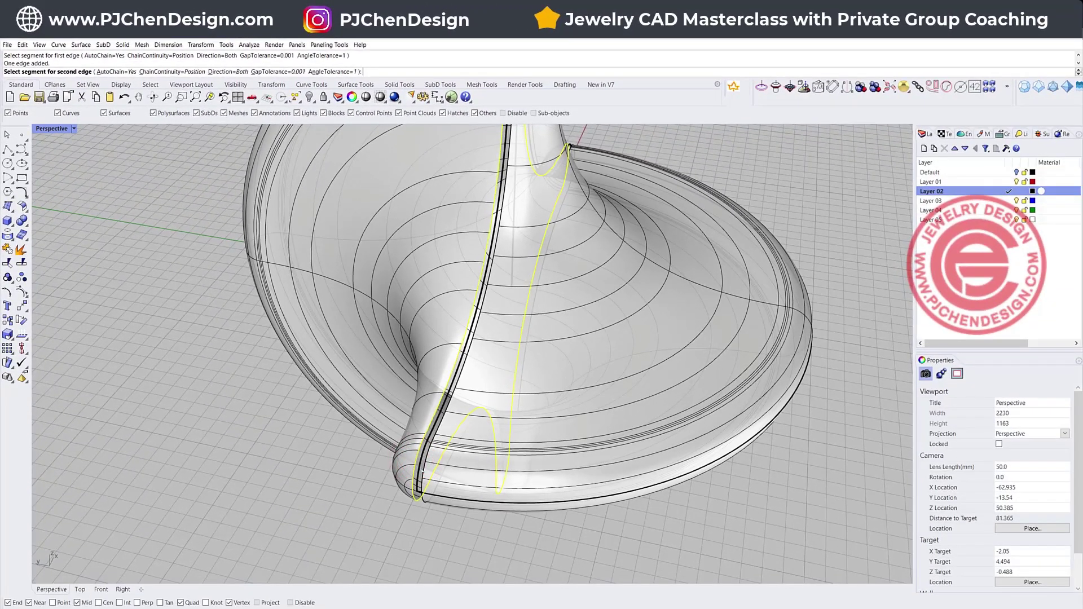
pyautogui.click(422, 471)
pyautogui.press('Return')
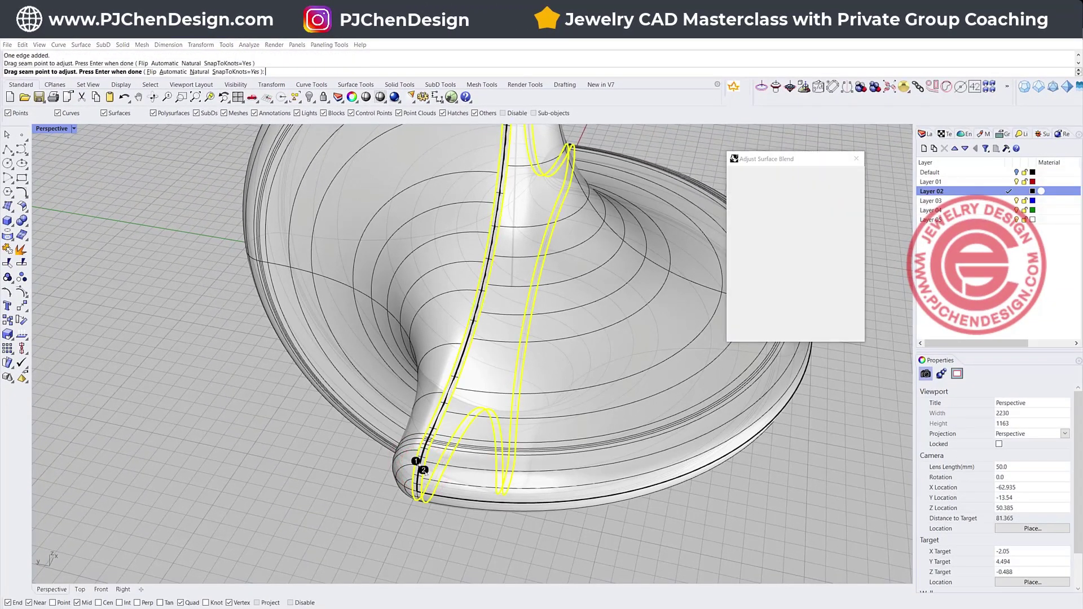
pyautogui.click(751, 330)
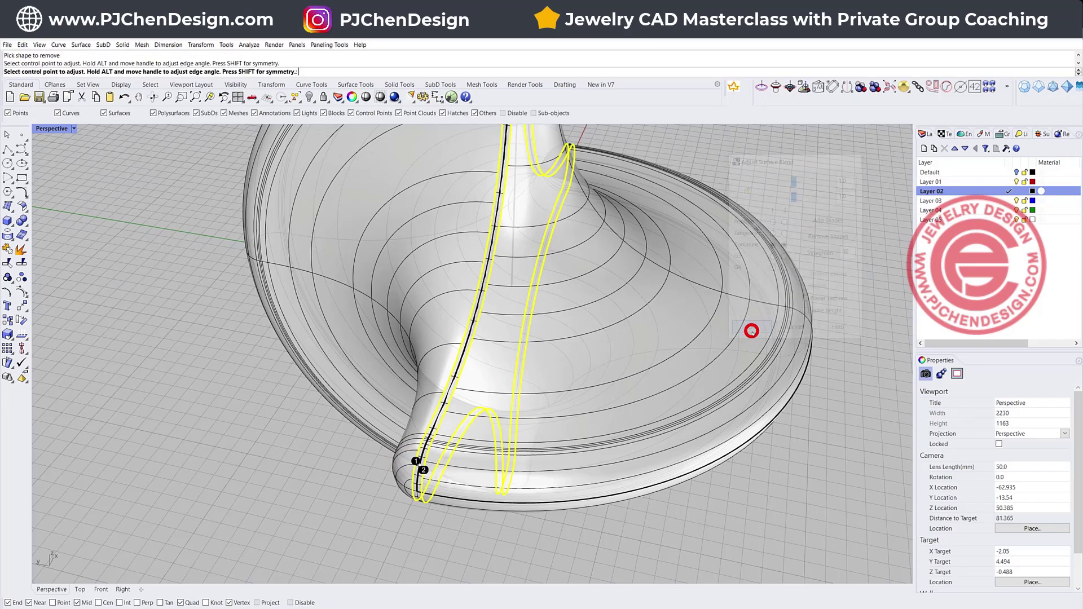
pyautogui.scroll(-5, 237, 442)
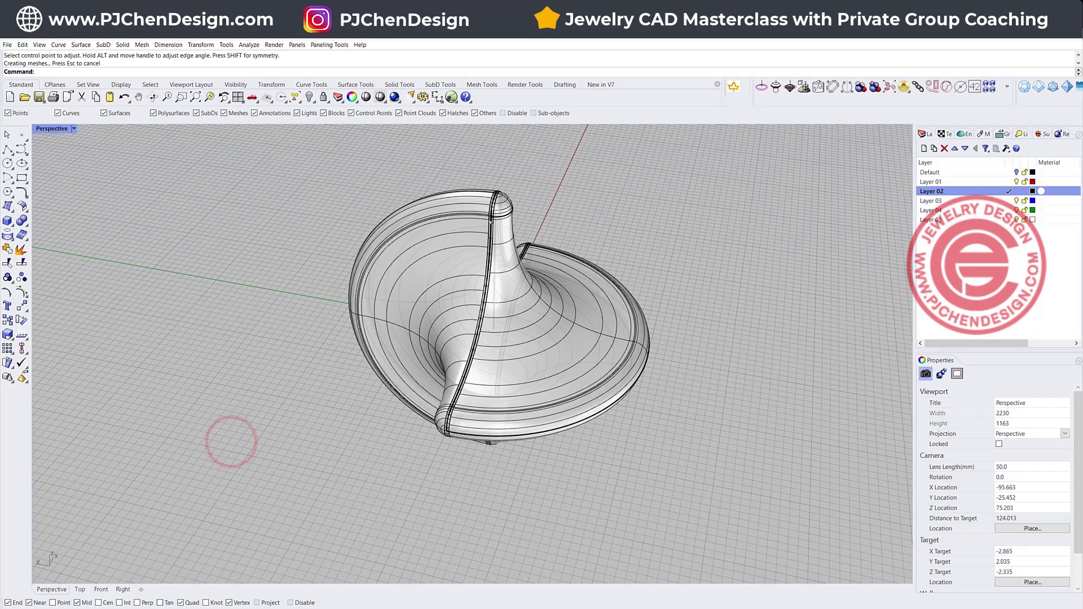
pyautogui.moveTo(538, 486); pyautogui.dragTo(347, 282)
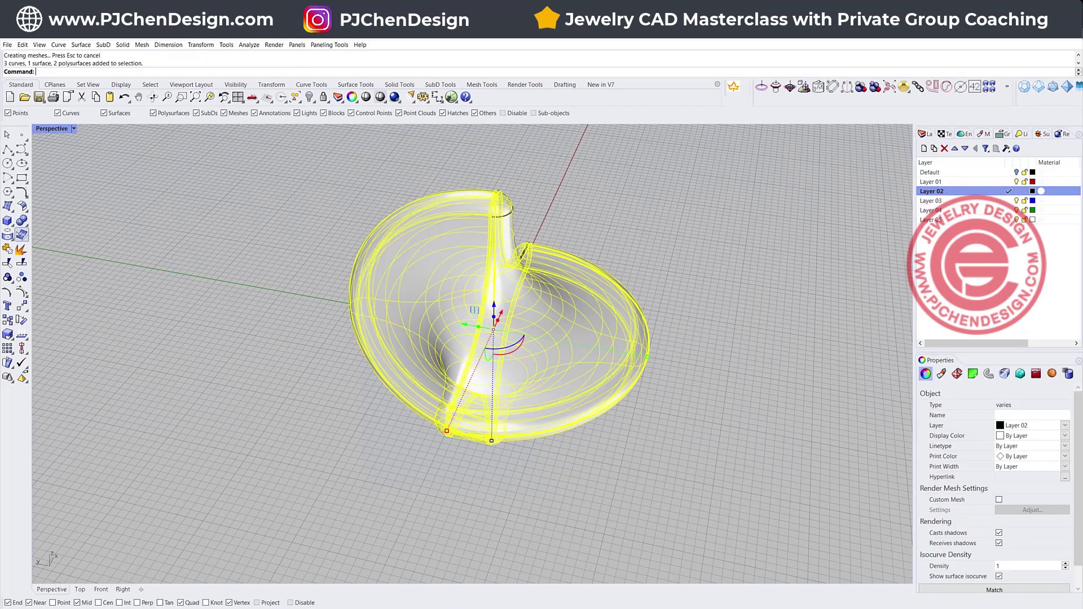
# - Join both halves and the blend into one closed solid polysurface
pyautogui.click(8, 248)
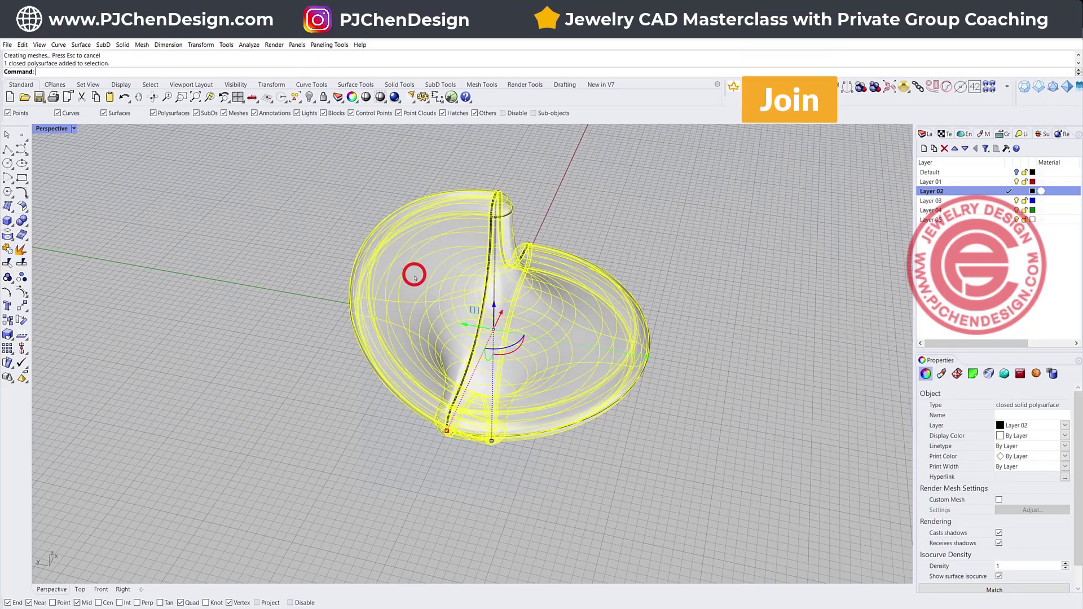
pyautogui.click(1015, 394)
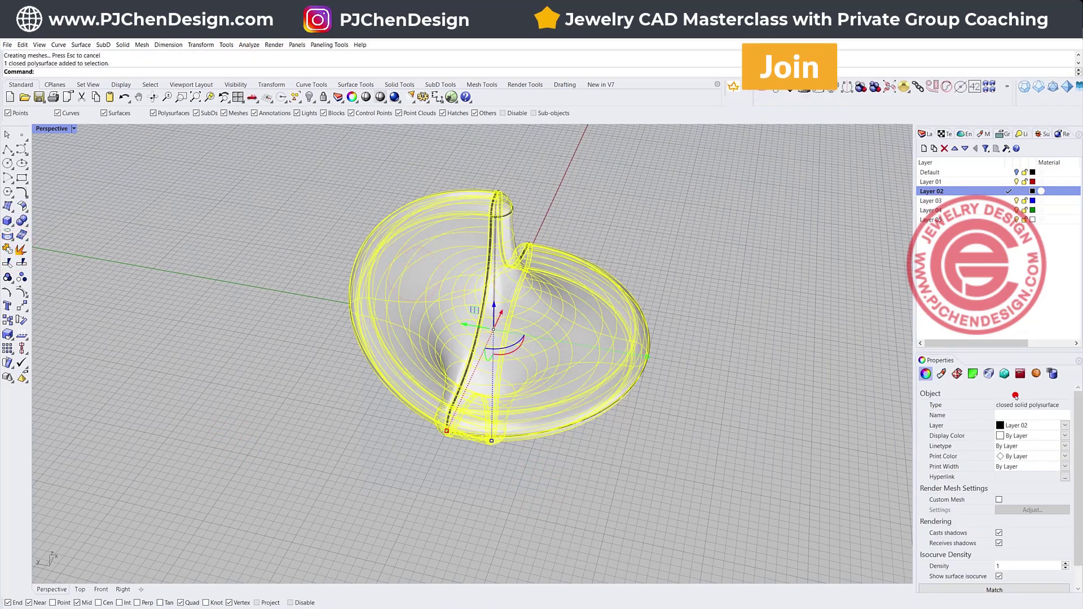
pyautogui.click(677, 373)
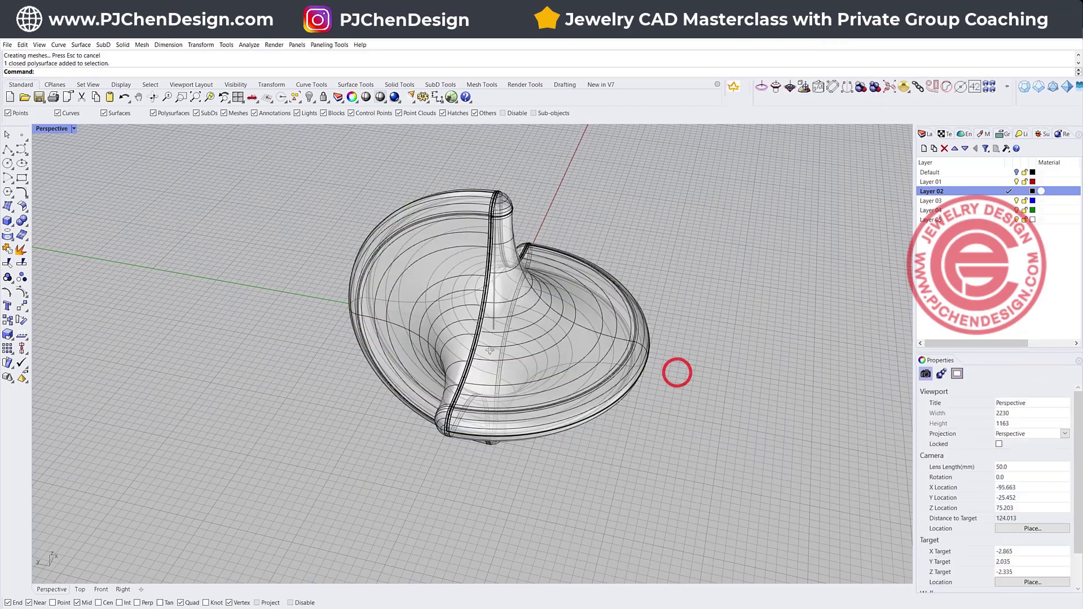
# - Orbit the Perspective view and set its display mode to Rendered
pyautogui.moveTo(677, 372); pyautogui.dragTo(425, 308, button='right')
pyautogui.click(75, 128)
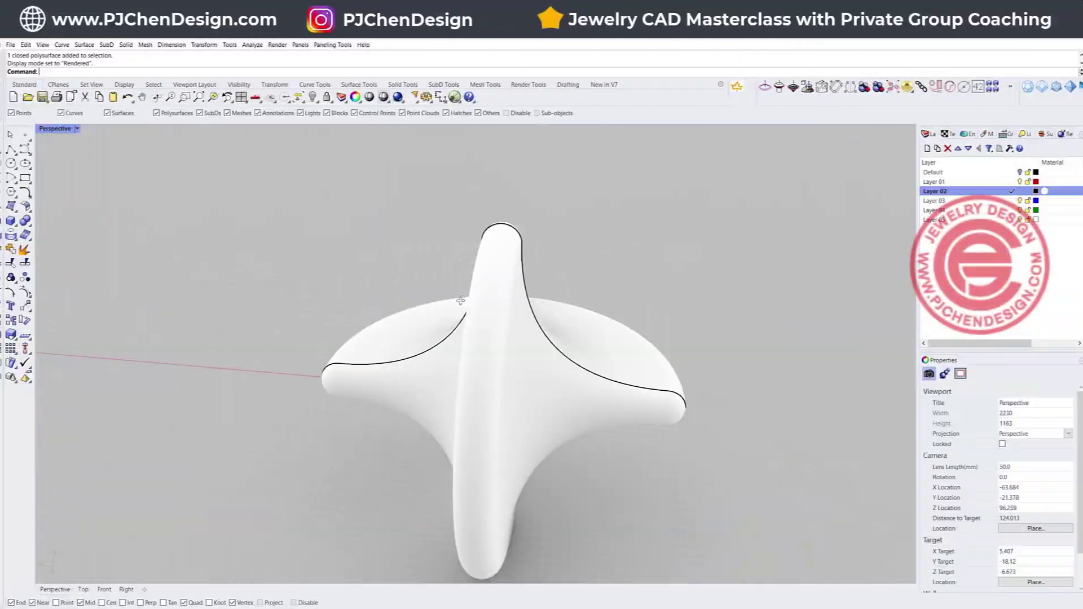
pyautogui.moveTo(508, 271); pyautogui.dragTo(293, 306, button='right')
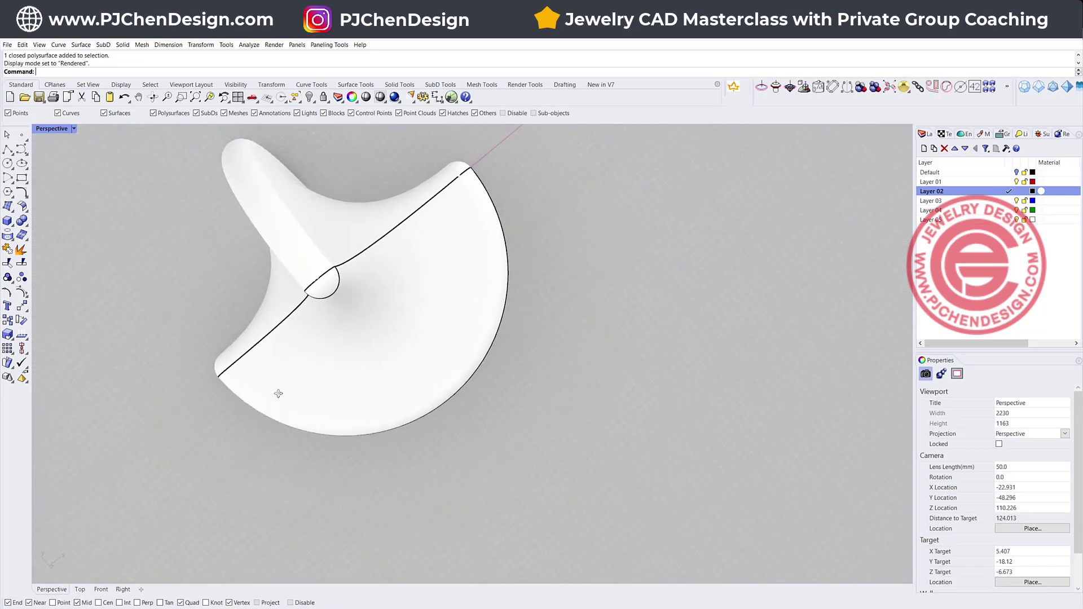